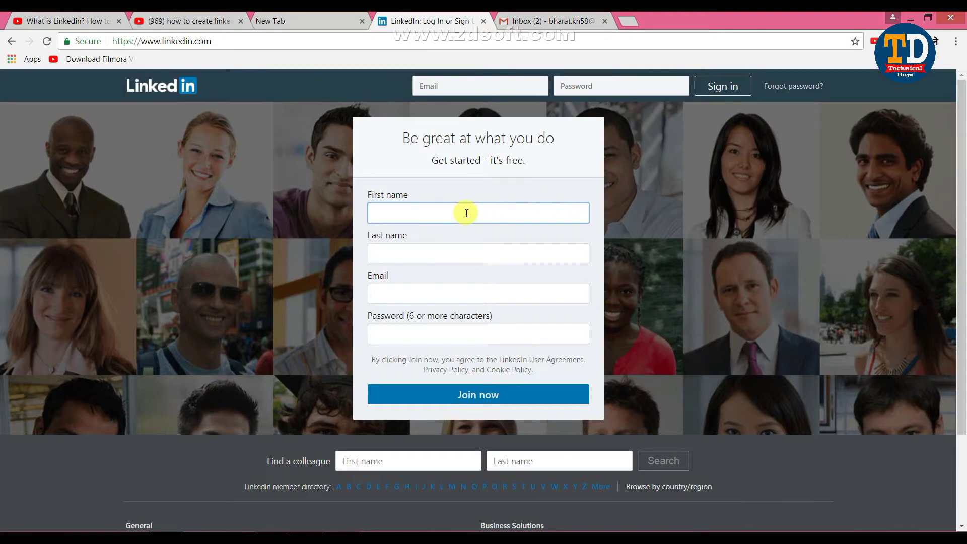
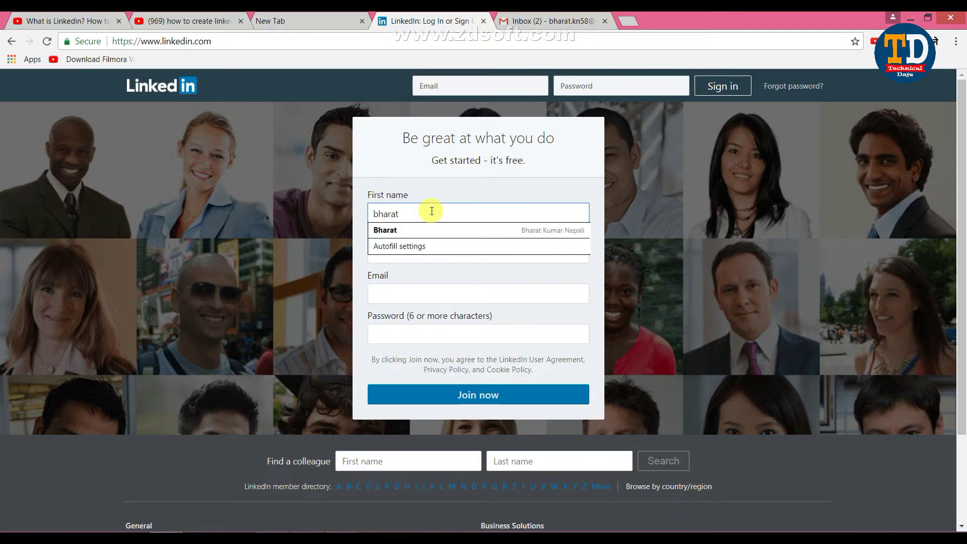
- Enter the person's first and last name in the join form
key("Tab")
key("Tab")
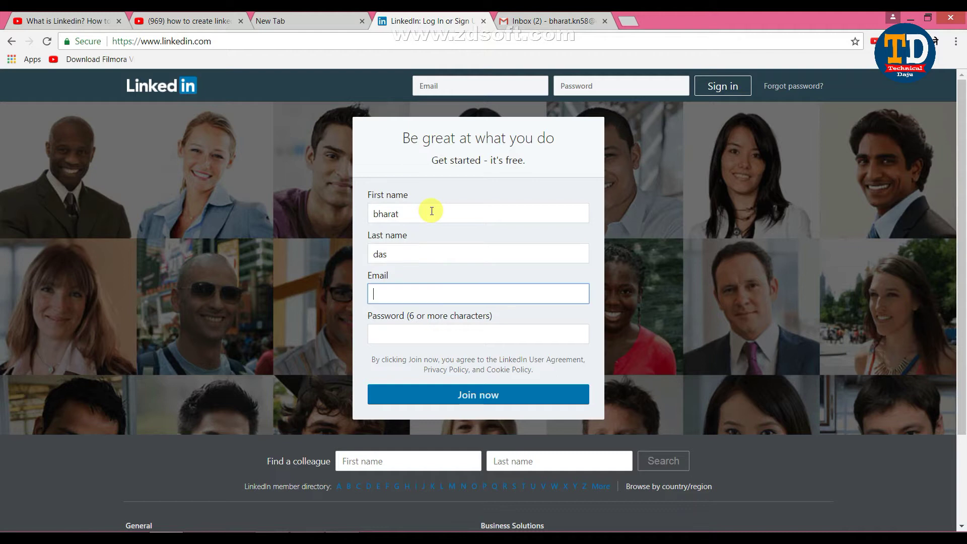
- Fill in the e-mail from the saved suggestion, correct its digit, and enter the account password
type("bharat")
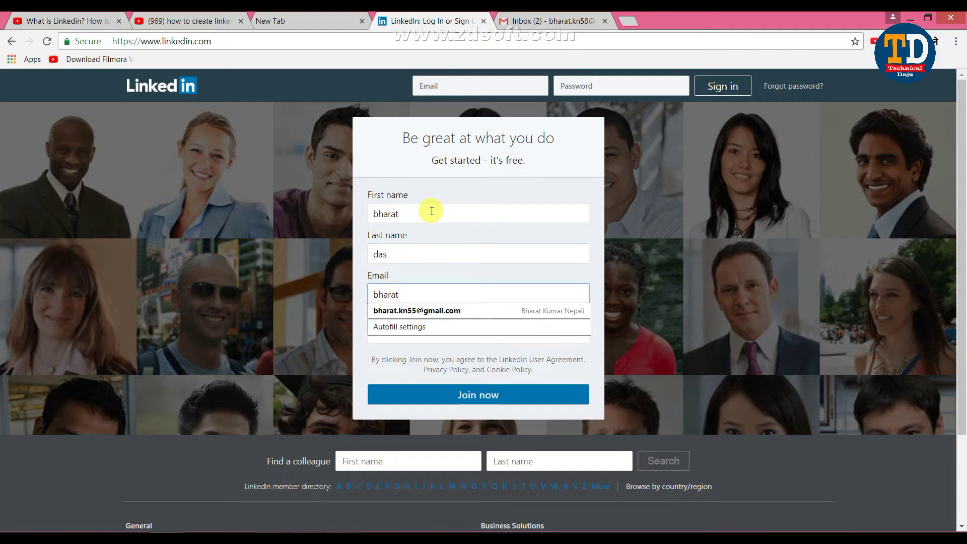
left_click(442, 309)
left_click(420, 297)
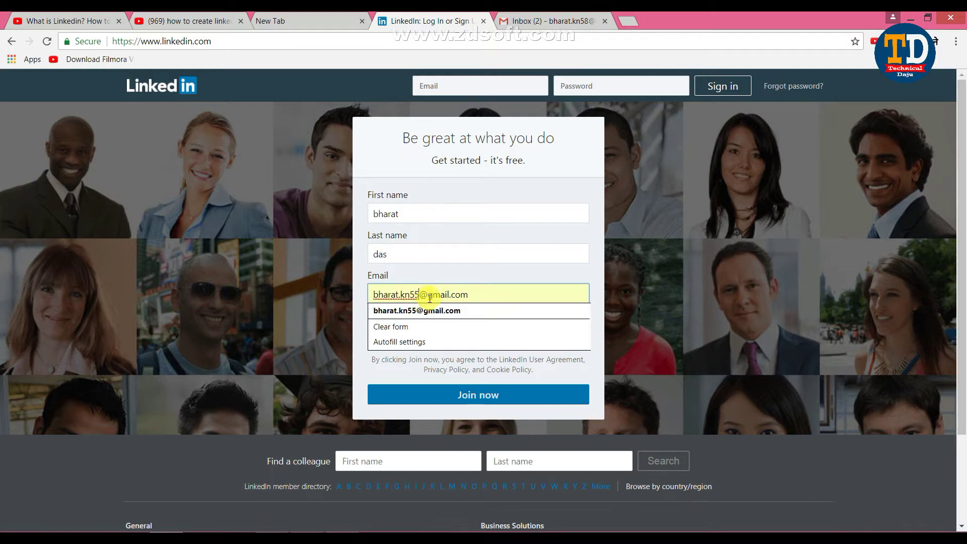
key("BackSpace")
type("8")
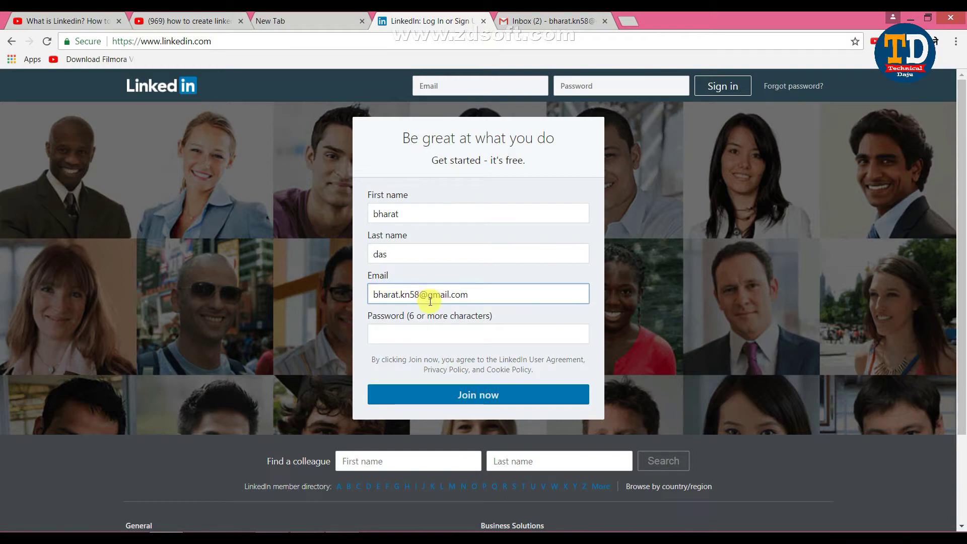
left_click(423, 339)
type("********")
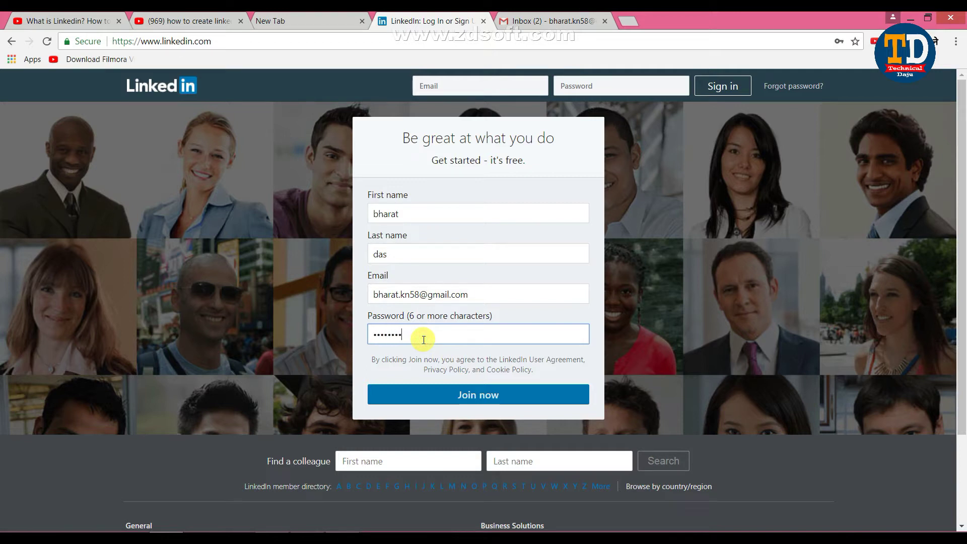
type("**")
- Submit the join form and pass the reCAPTCHA 'I'm not a robot' check
left_click(475, 398)
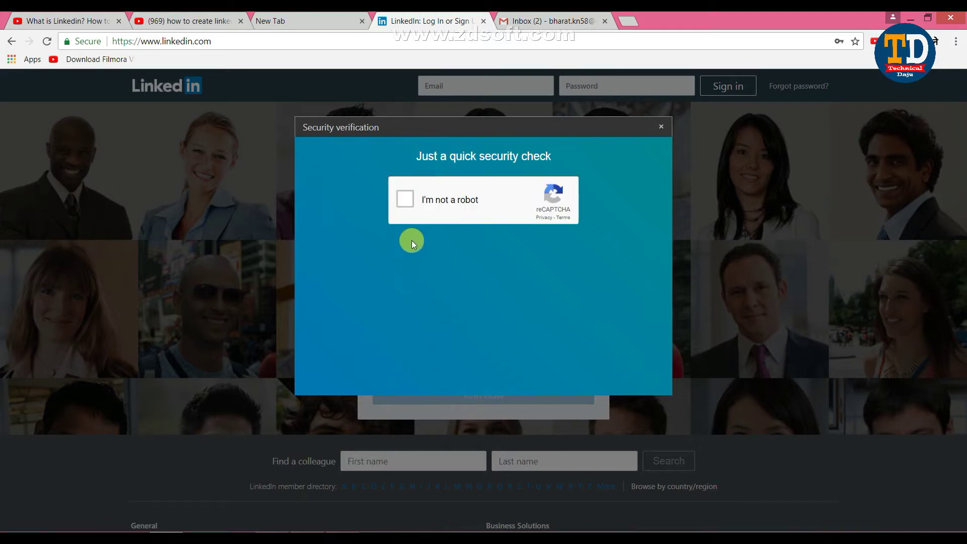
left_click(413, 199)
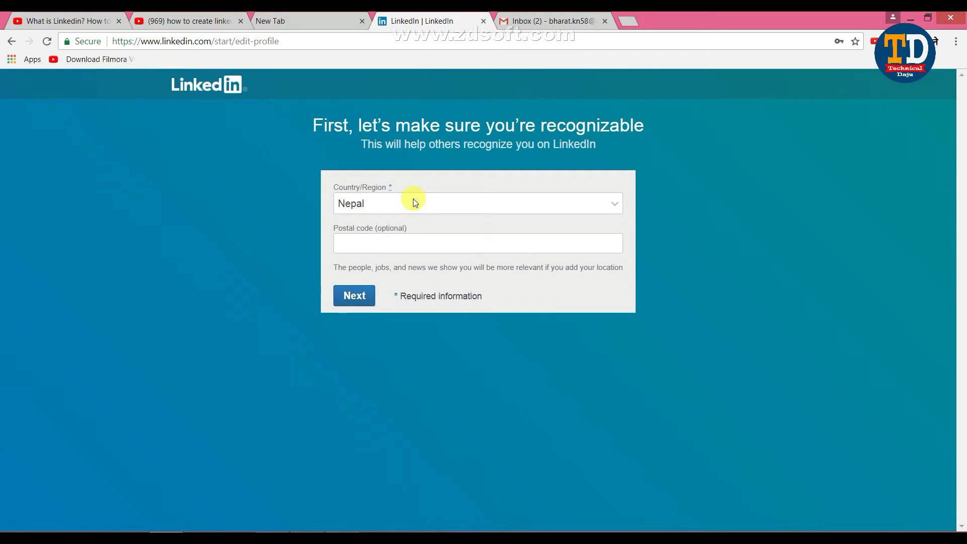
- Keep Nepal as Country/Region, fill the postal code from the saved suggestion, and continue
left_click(619, 206)
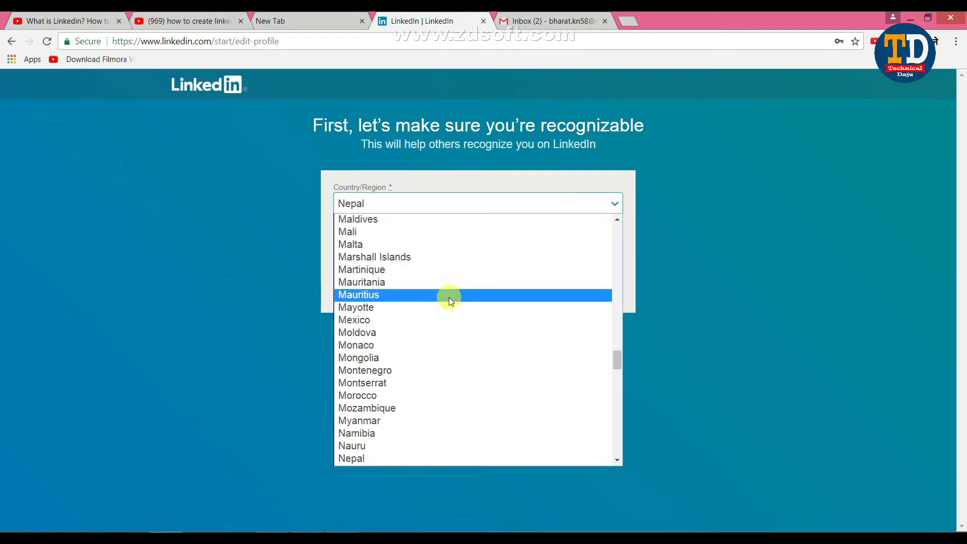
left_click(513, 183)
left_click(418, 249)
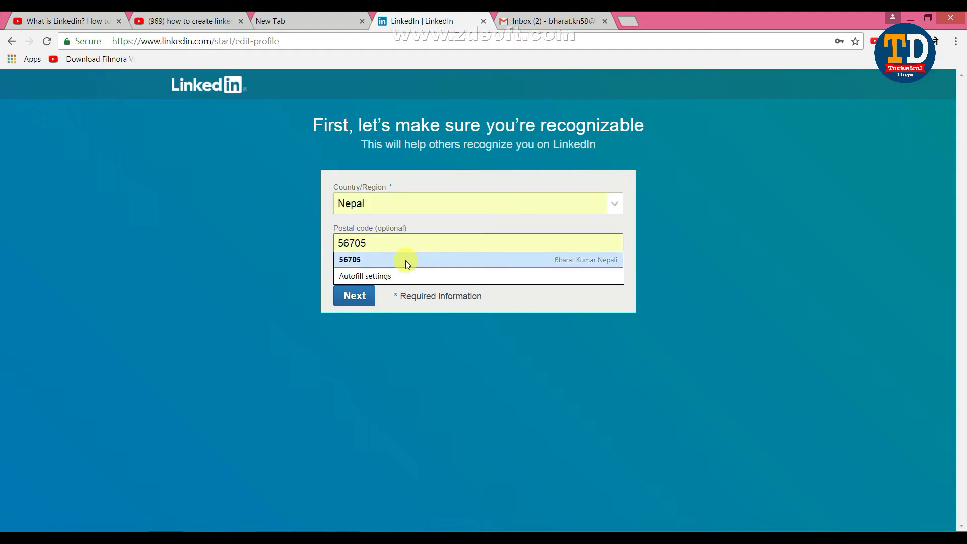
left_click(406, 261)
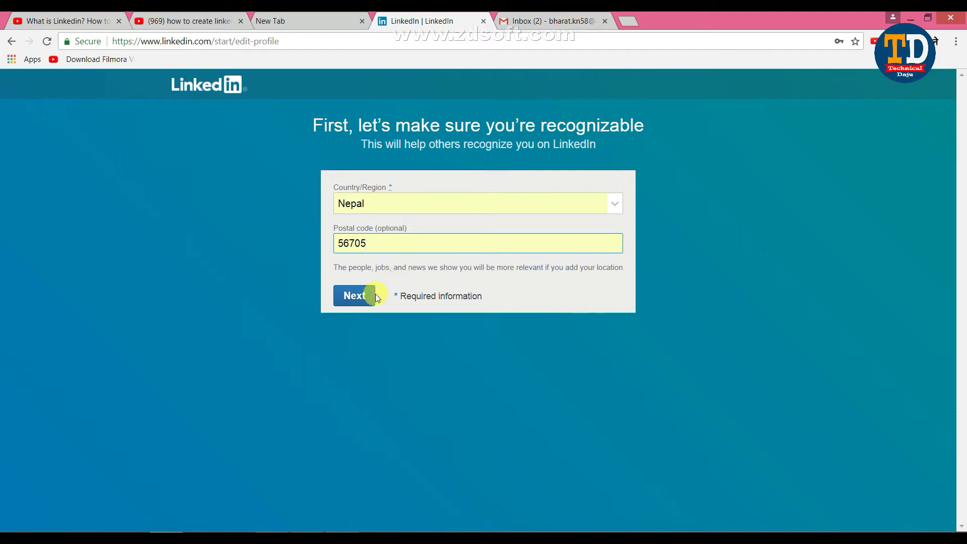
left_click(359, 299)
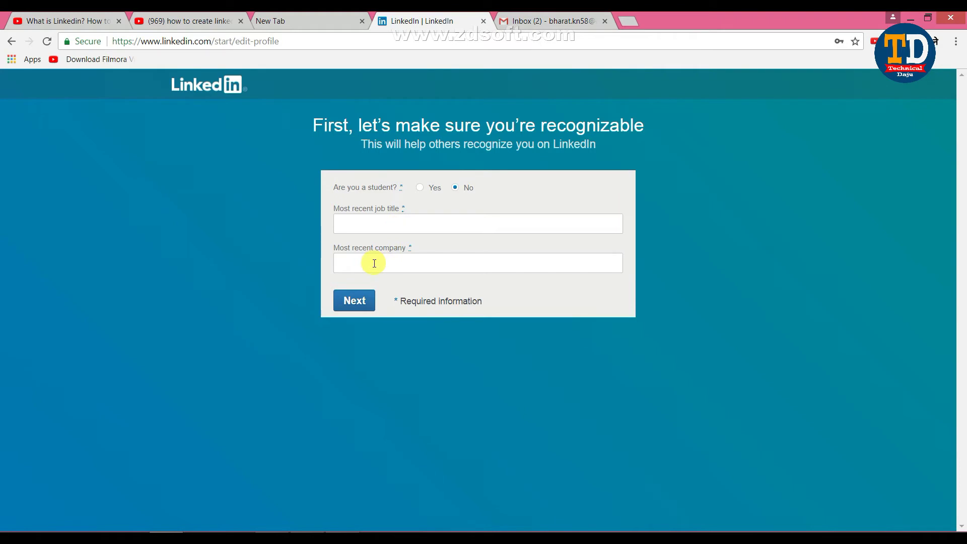
- Enter job title 'Trainner' and company 'NIIT', then show the Industry options
left_click(383, 223)
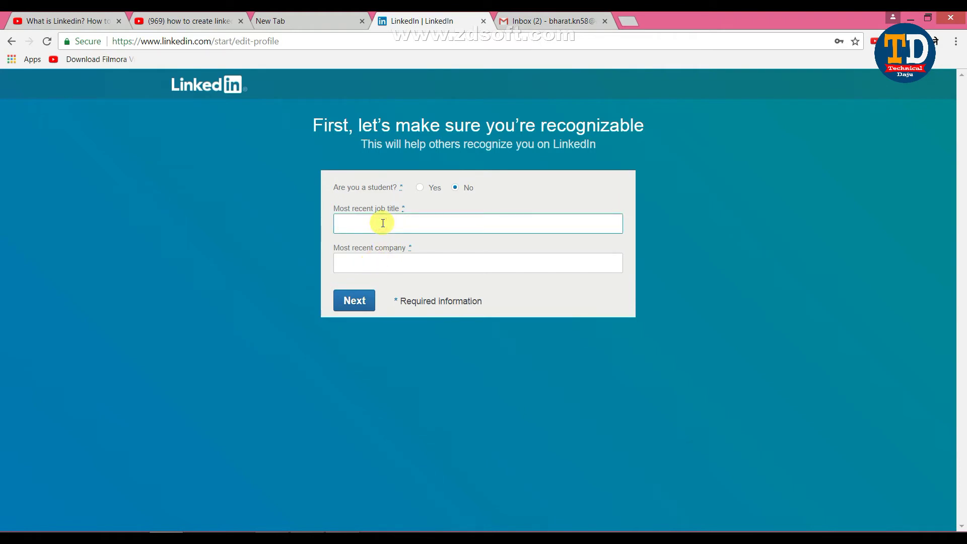
type("Trainner")
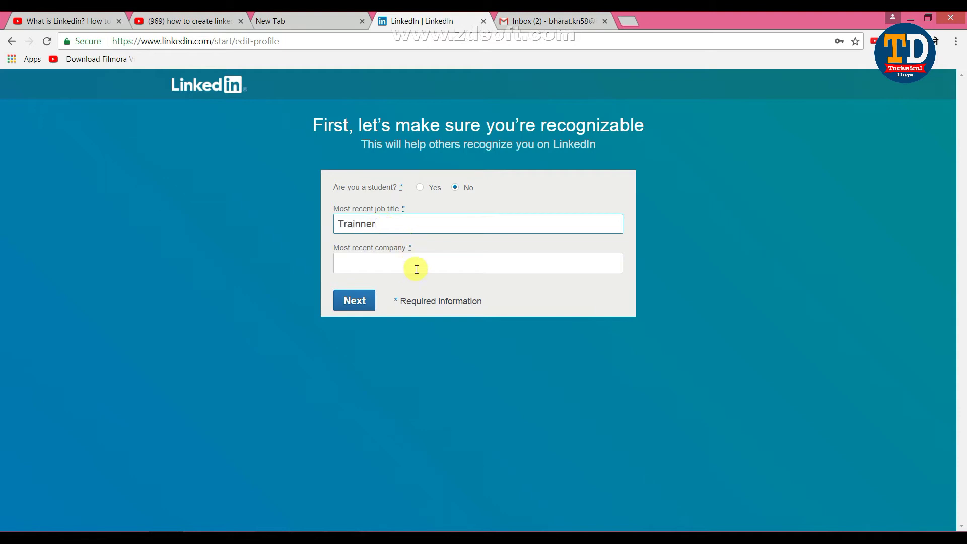
left_click(420, 257)
type("NII")
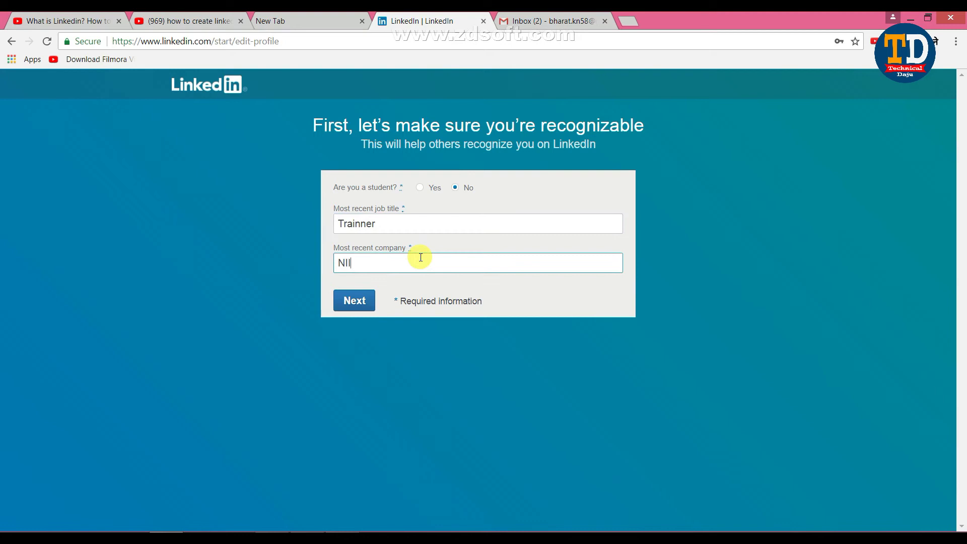
type("t")
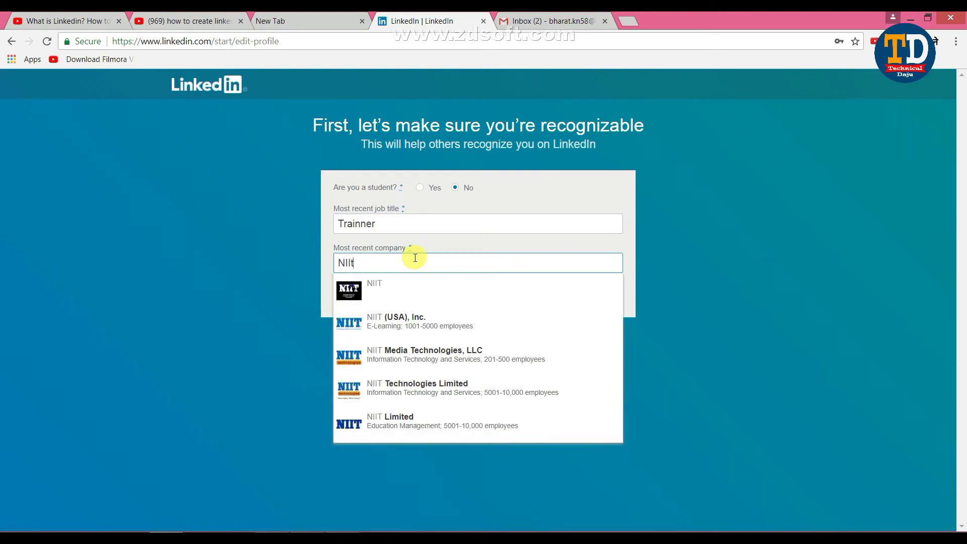
left_click(455, 320)
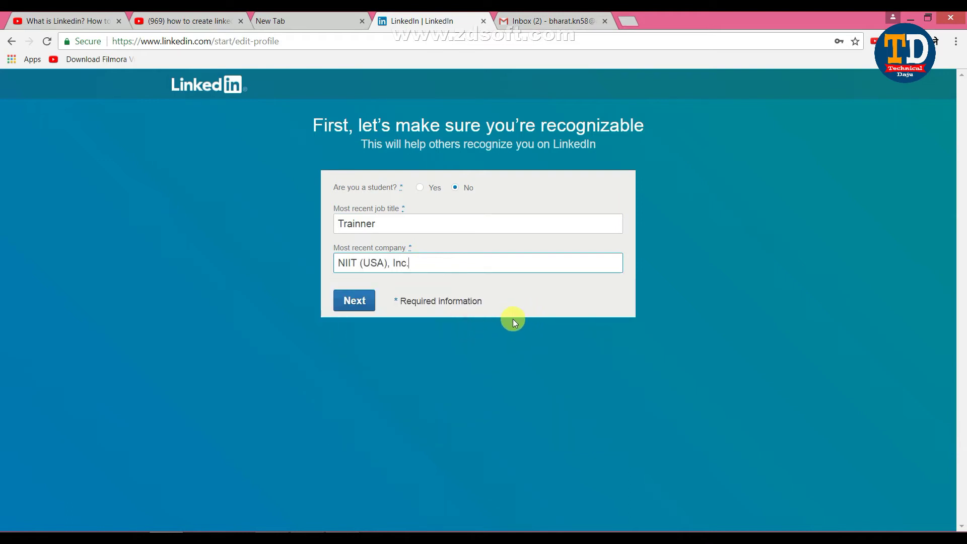
key("BackSpace")
key("BackSpace")
key("BackSpace")
key("BackSpace")
key("BackSpace")
key("BackSpace")
key("BackSpace")
key("BackSpace")
key("BackSpace")
key("BackSpace")
key("BackSpace")
key("BackSpace")
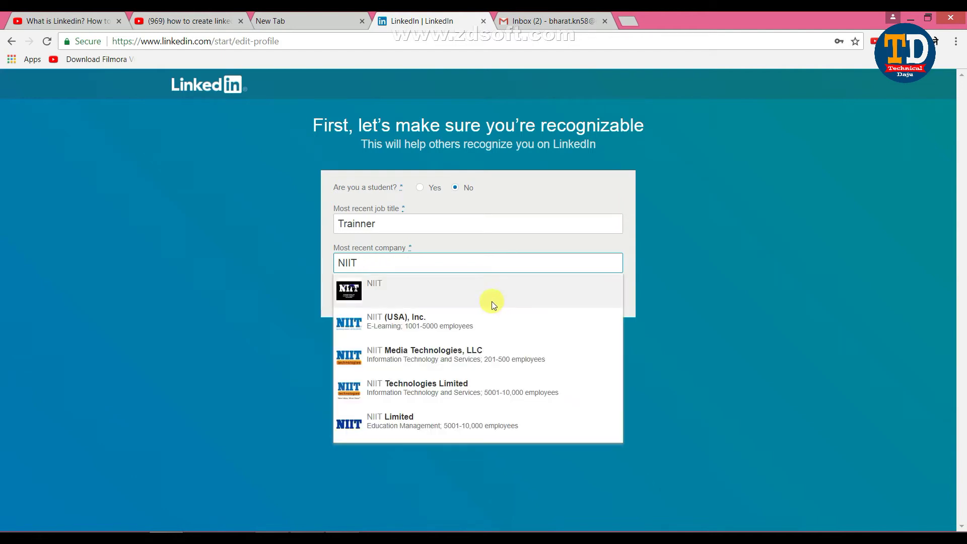
left_click(322, 281)
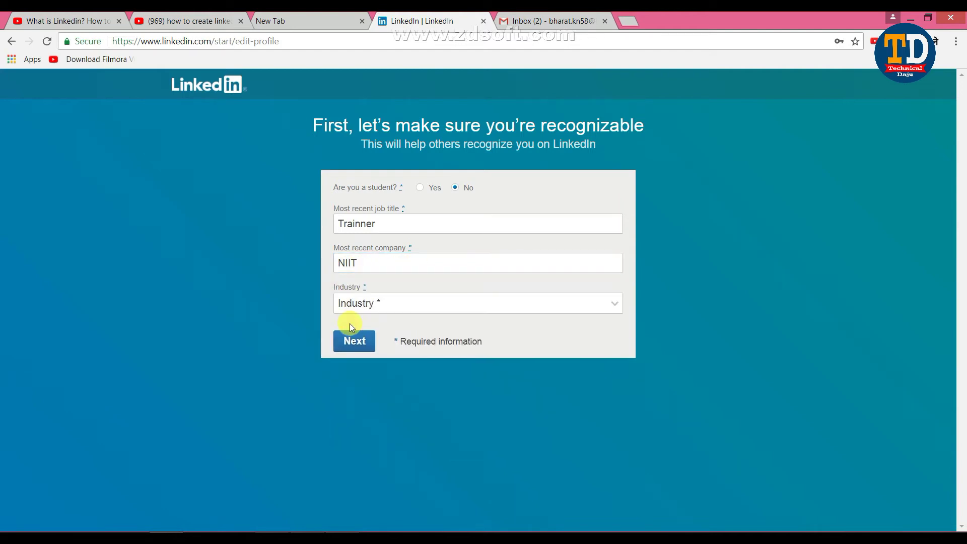
left_click(358, 306)
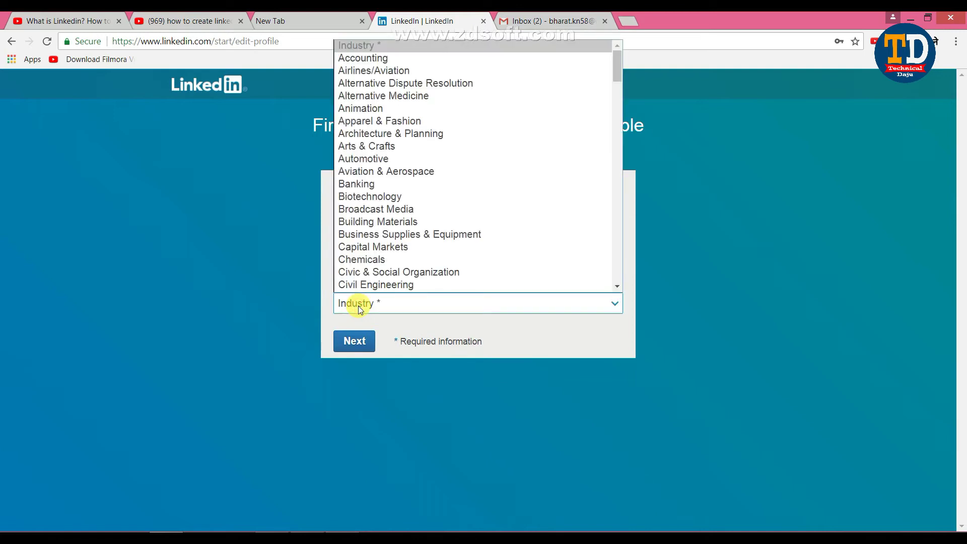
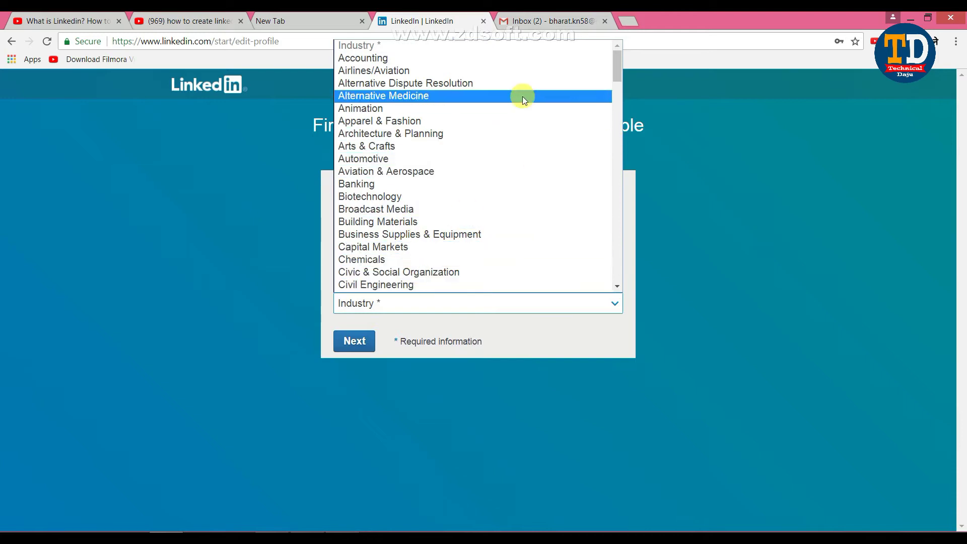
- Choose Computer Hardware from the Industry list and submit the profile details
left_click_drag(616, 59, 619, 89)
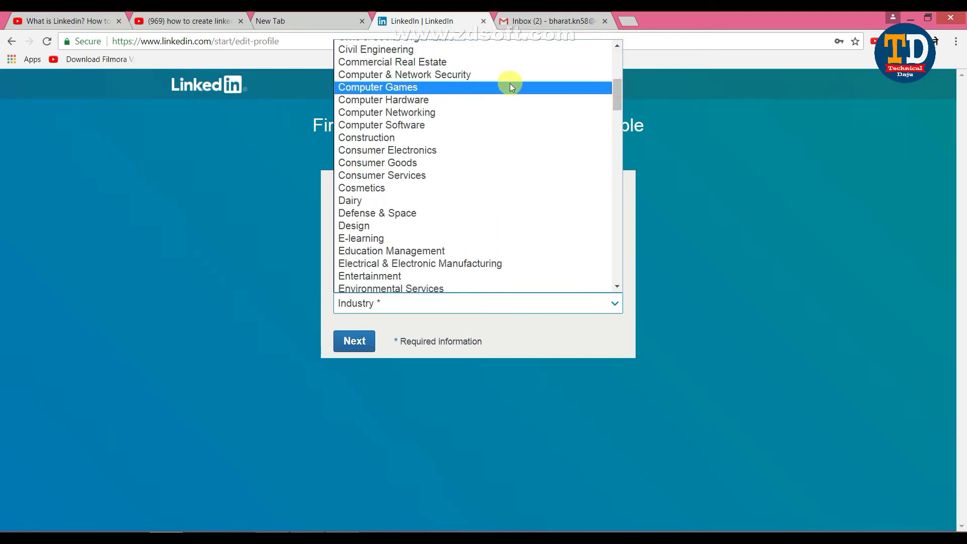
left_click(476, 99)
left_click(352, 343)
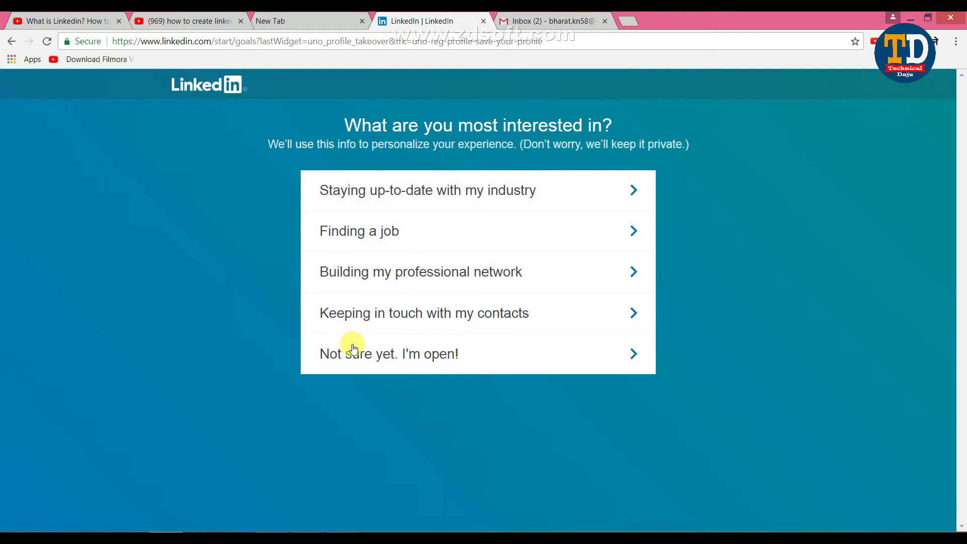
- Answer the interests question with 'Not sure yet. I'm open!' and continue
left_click(433, 356)
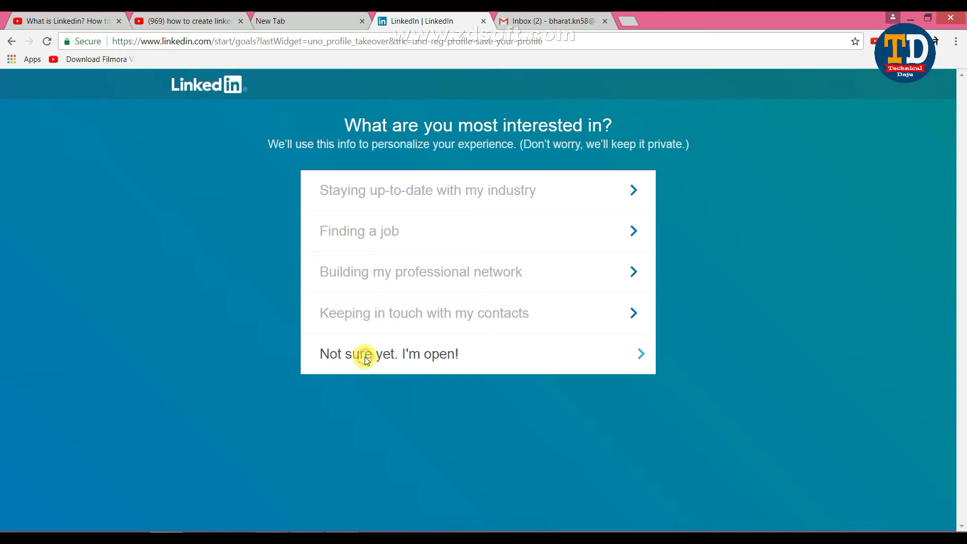
left_click(365, 357)
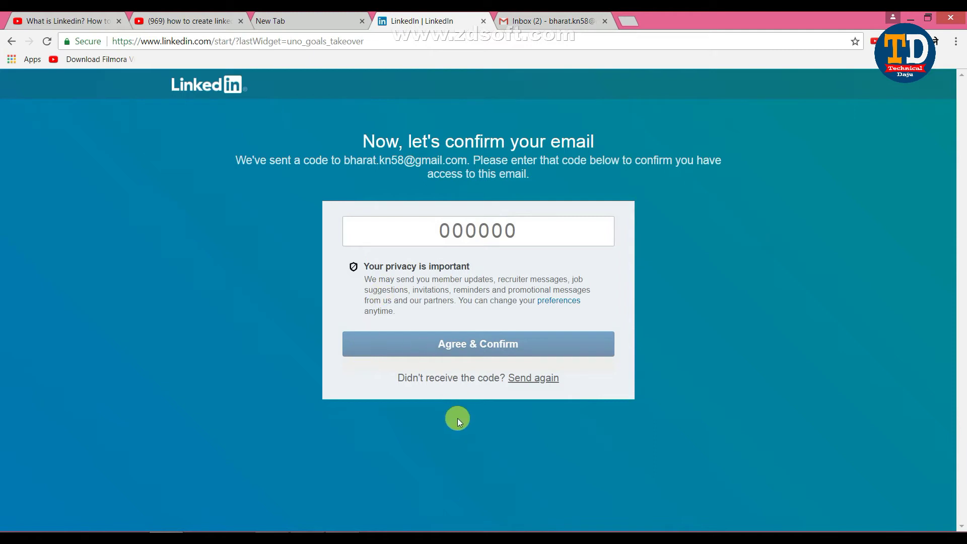
- Switch to the Gmail inbox tab to find the confirmation code
left_click(551, 22)
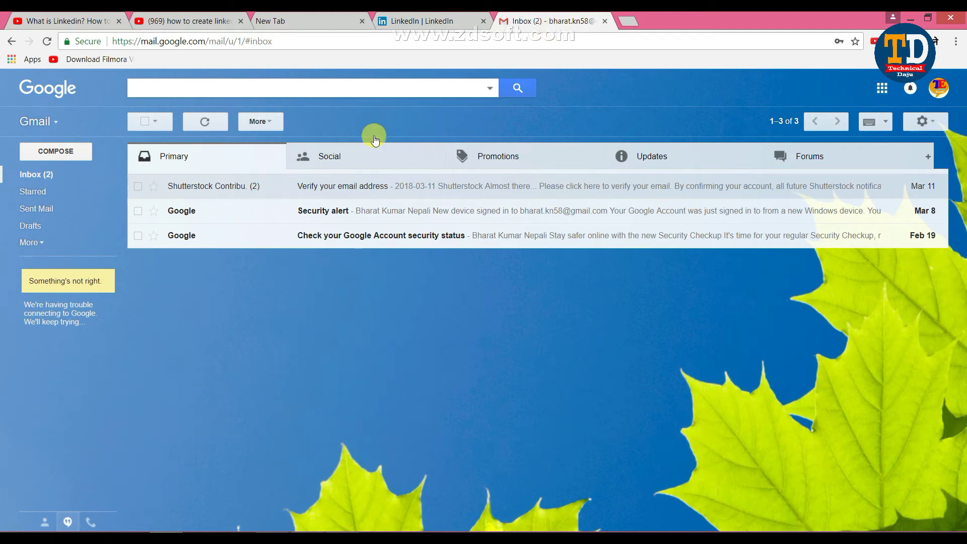
- Refresh Gmail, open the LinkedIn confirmation email, copy its PIN, and return to LinkedIn
left_click(46, 42)
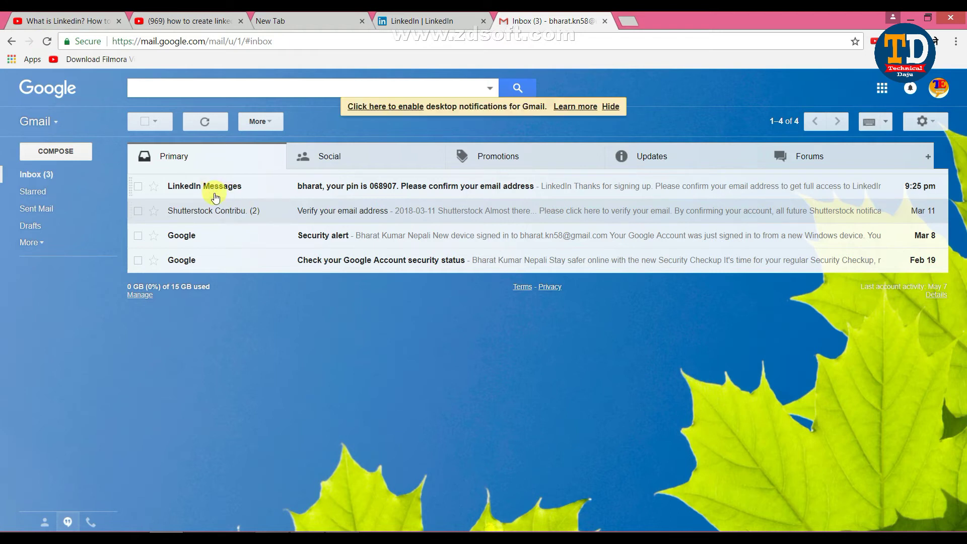
left_click(366, 189)
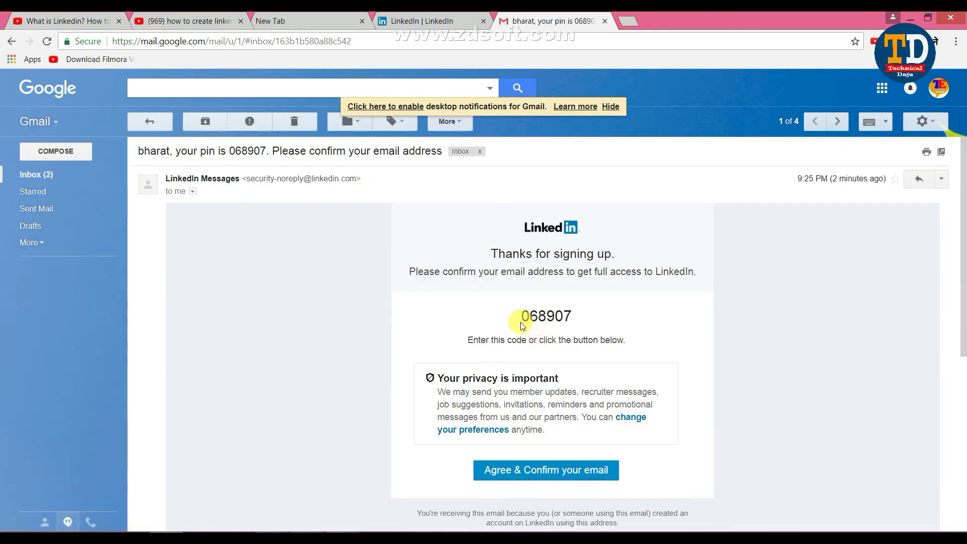
double_click(543, 316)
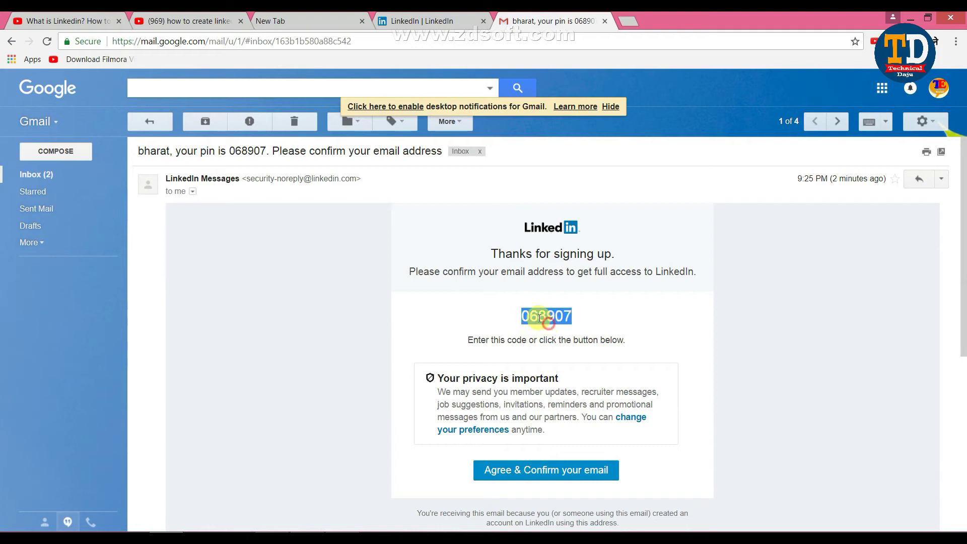
right_click(537, 317)
left_click(552, 327)
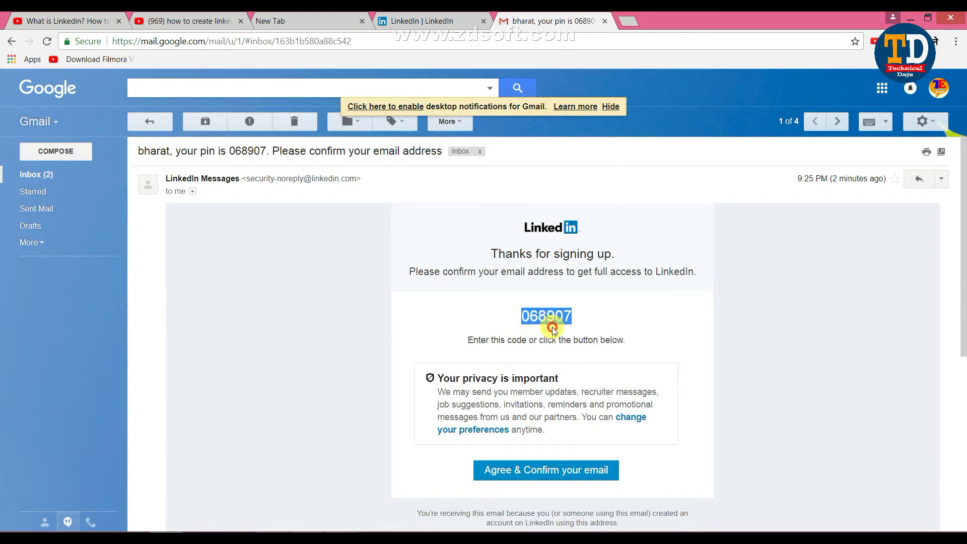
left_click(410, 21)
- Paste the copied PIN into the code field and confirm with Agree & Confirm
left_click(456, 233)
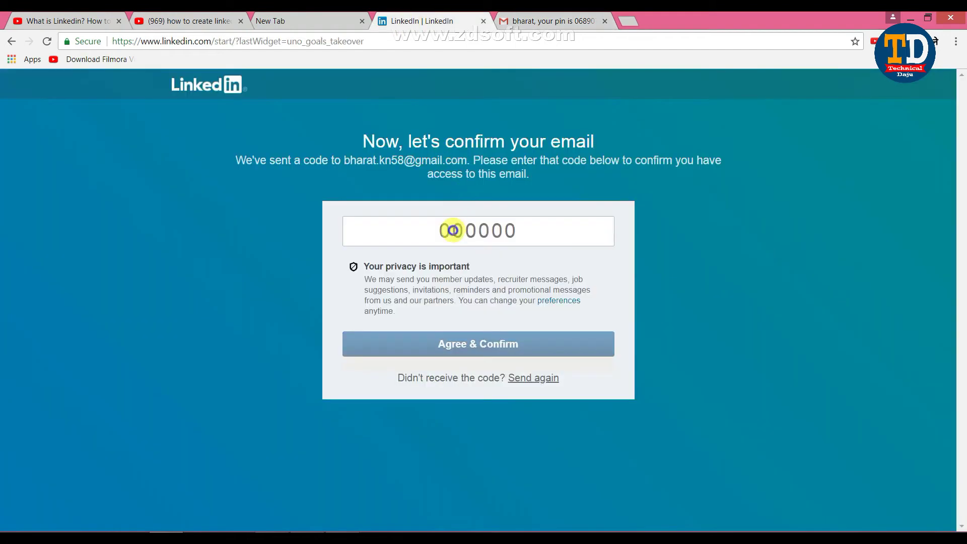
right_click(458, 236)
left_click(499, 305)
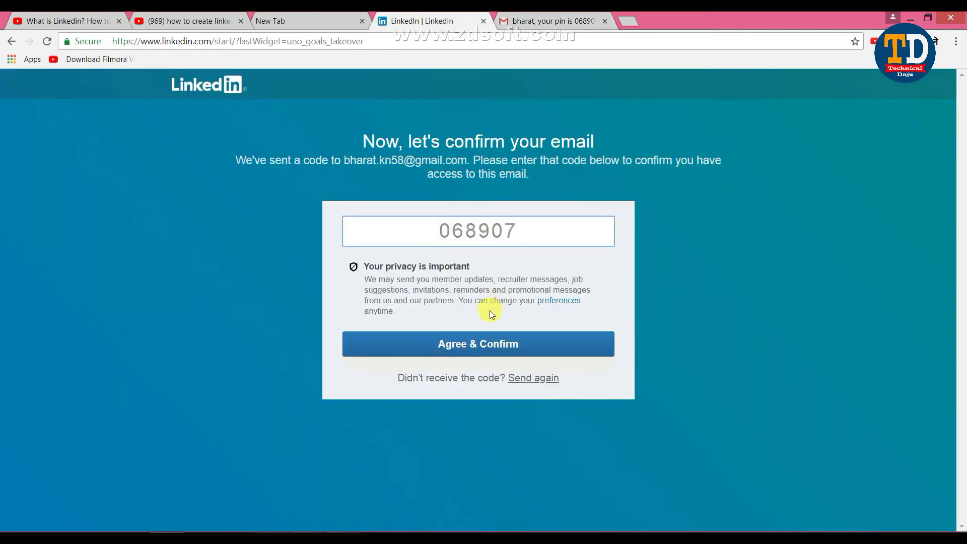
left_click(470, 348)
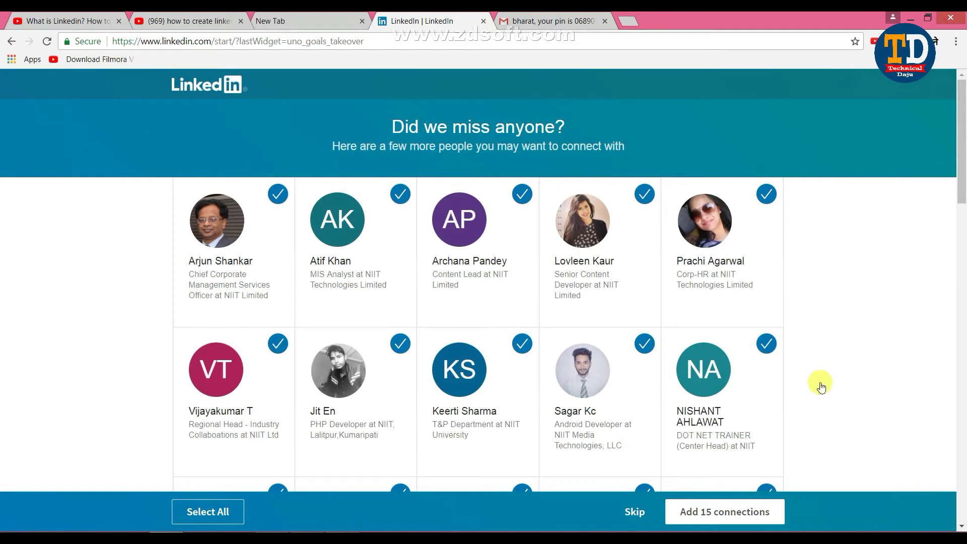
- Uncheck all suggested people with Select All and skip adding connections
scroll(848, 347, "down", 3)
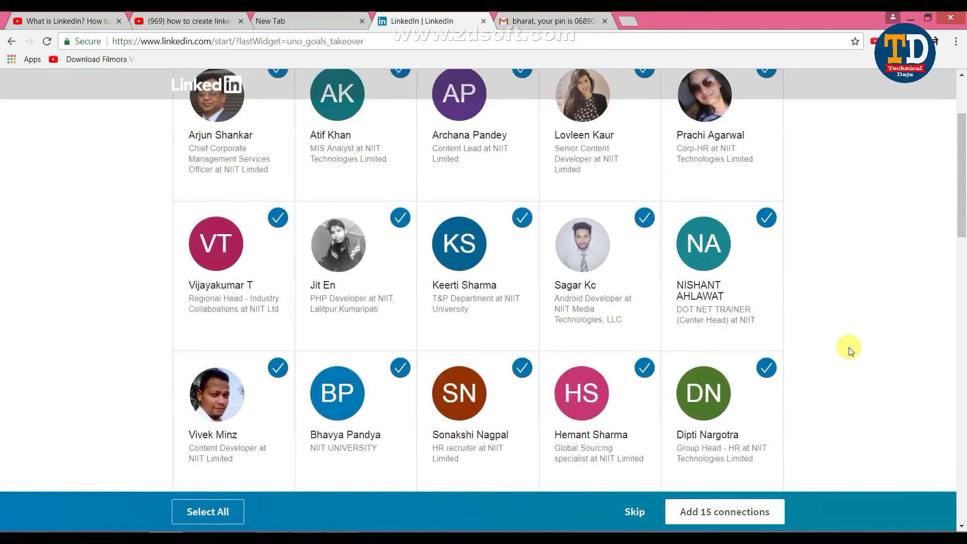
scroll(849, 347, "down", 5)
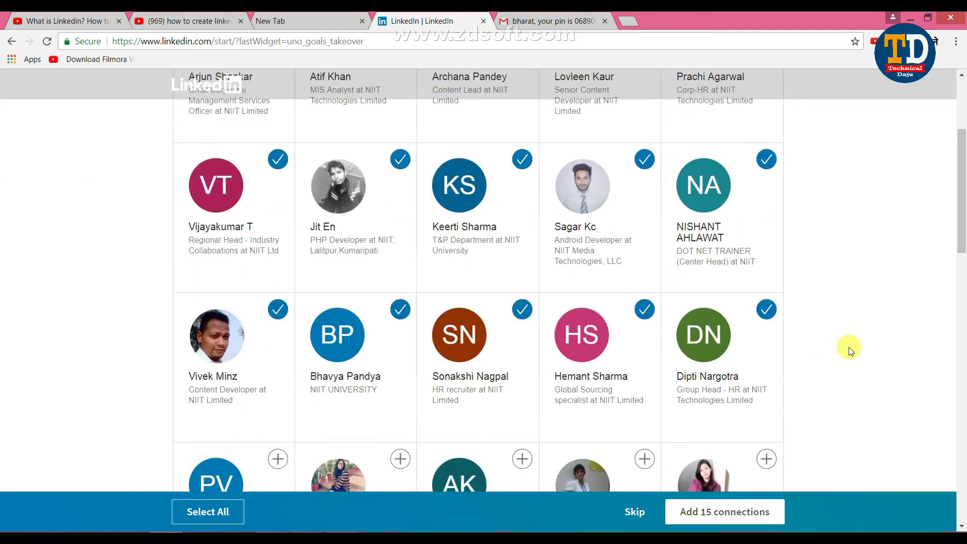
scroll(848, 347, "up", 8)
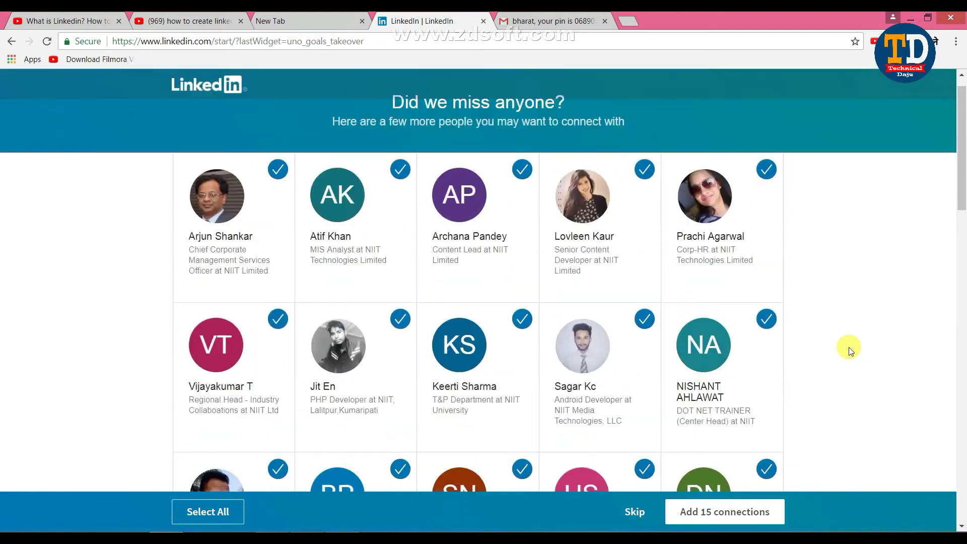
left_click(213, 512)
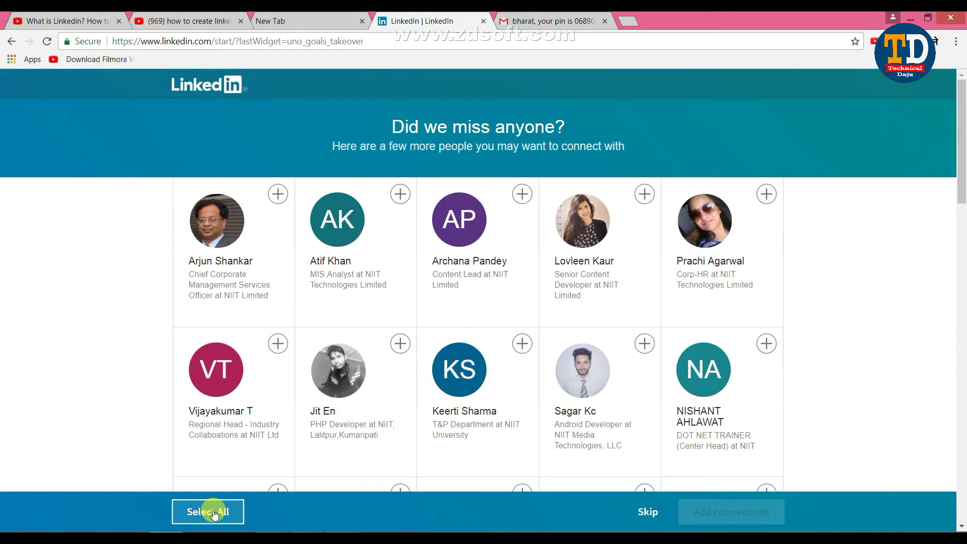
left_click(648, 512)
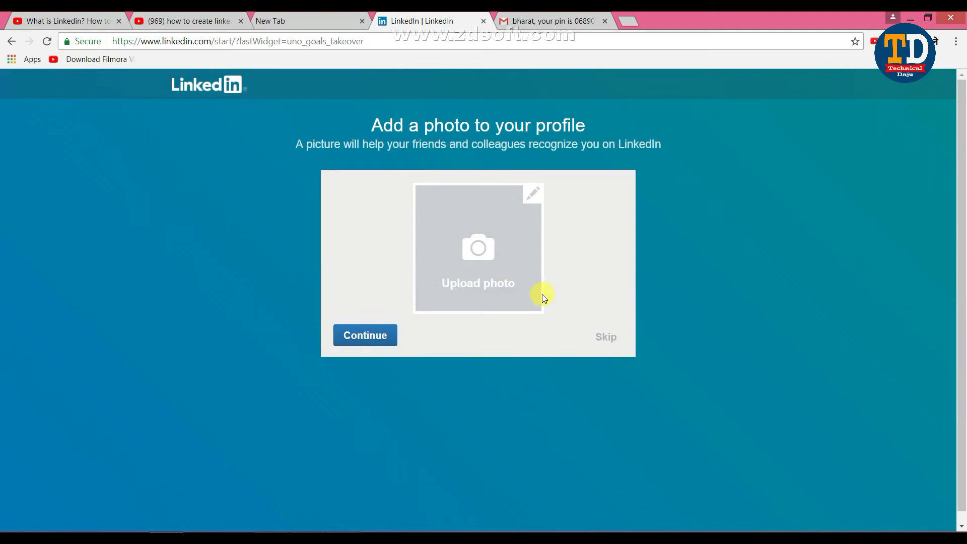
- Upload and save 2000px-Google_Drive_Logo.svg as the profile photo, then continue
left_click(483, 254)
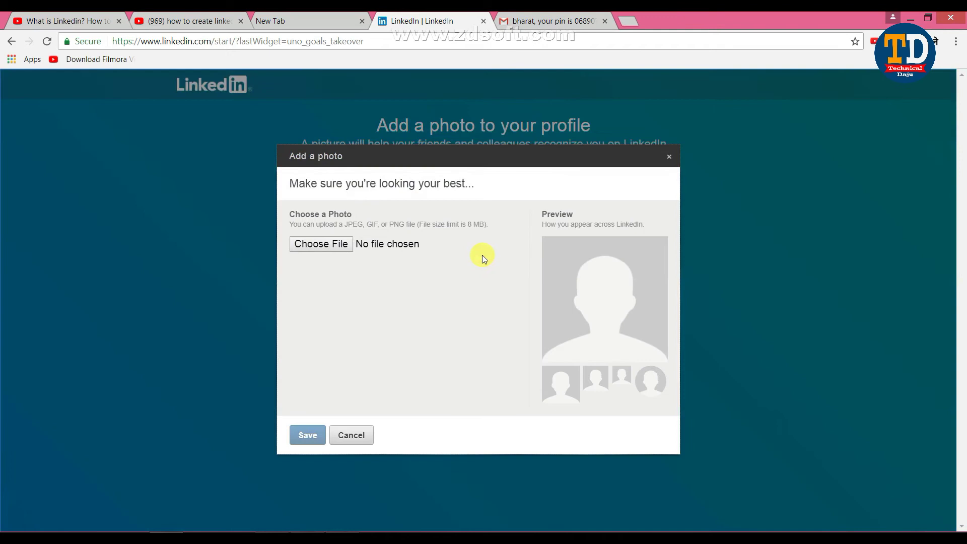
left_click(337, 245)
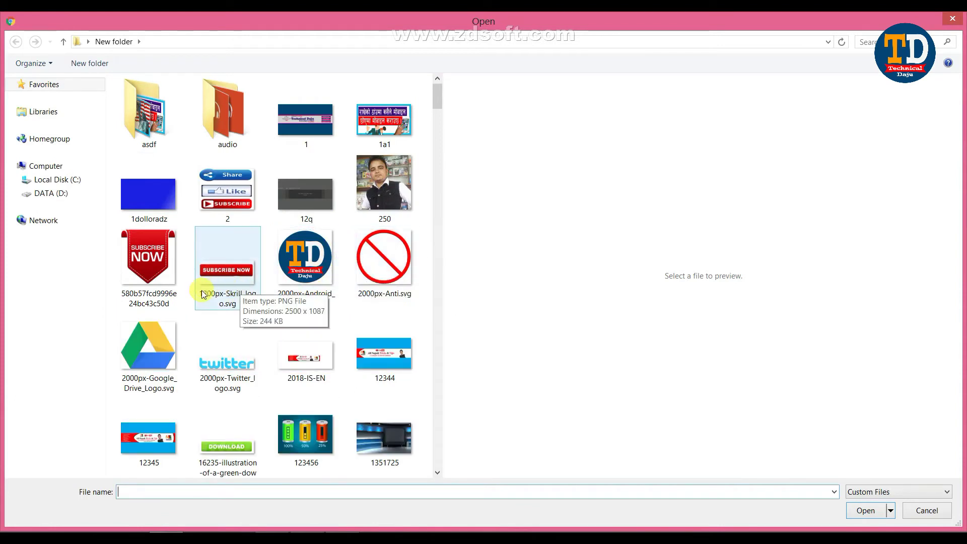
left_click(153, 361)
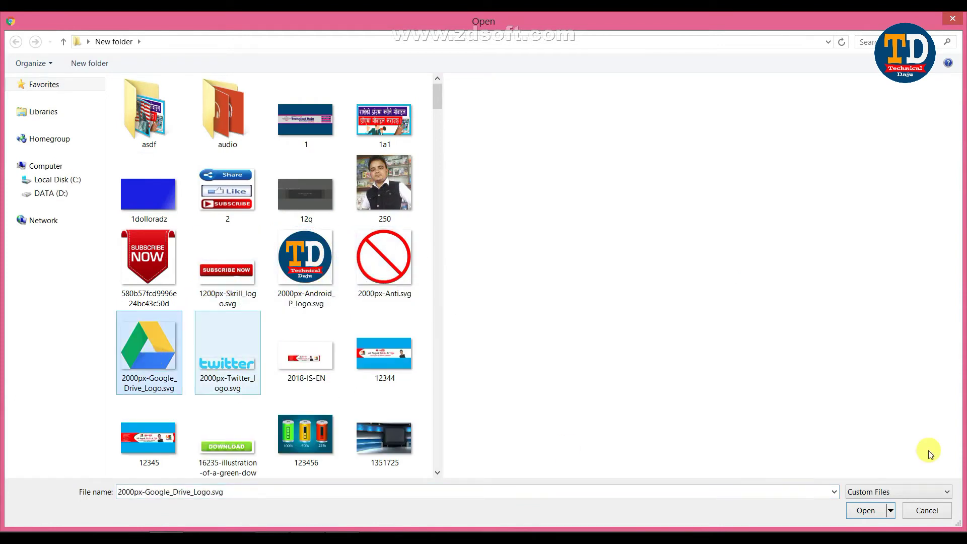
left_click(864, 510)
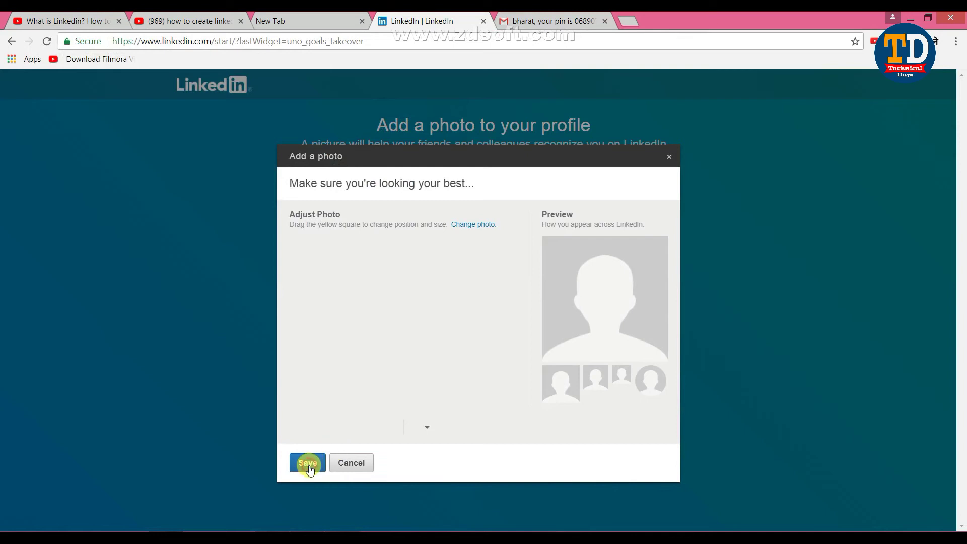
left_click(309, 466)
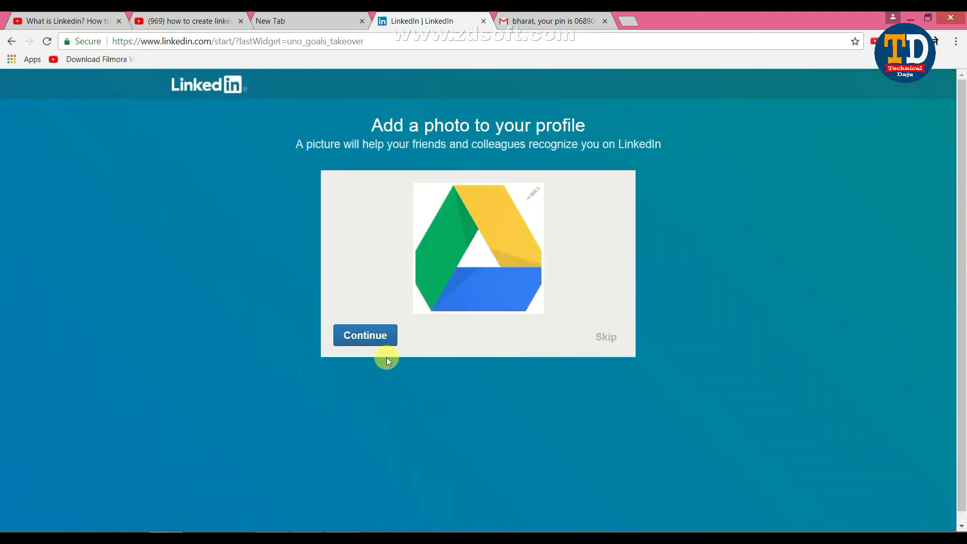
left_click(367, 336)
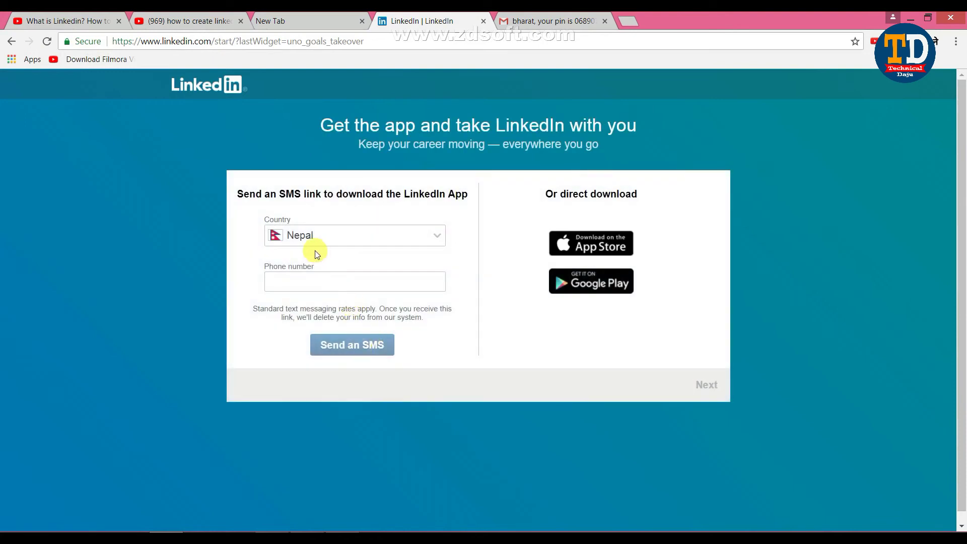
- Enter the member's phone number and send the app download link by SMS
left_click(313, 281)
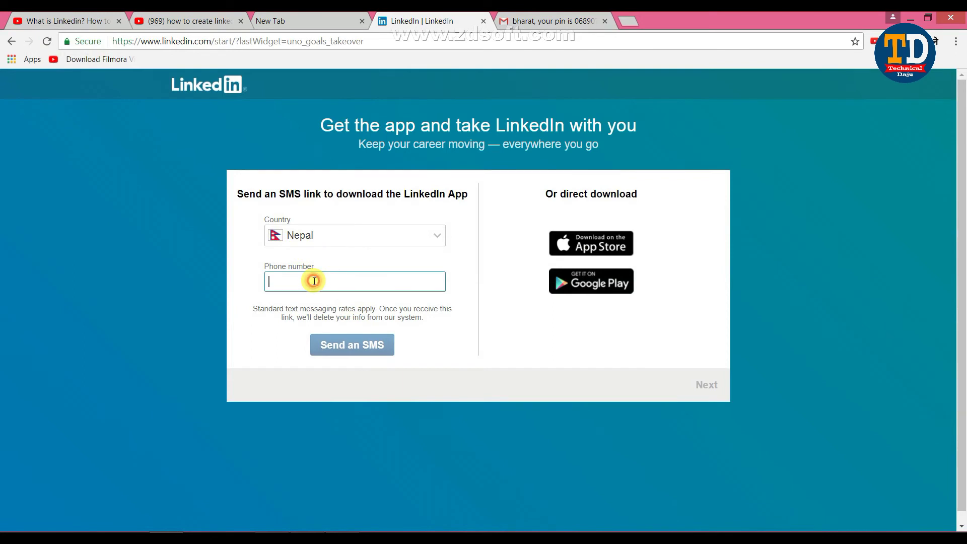
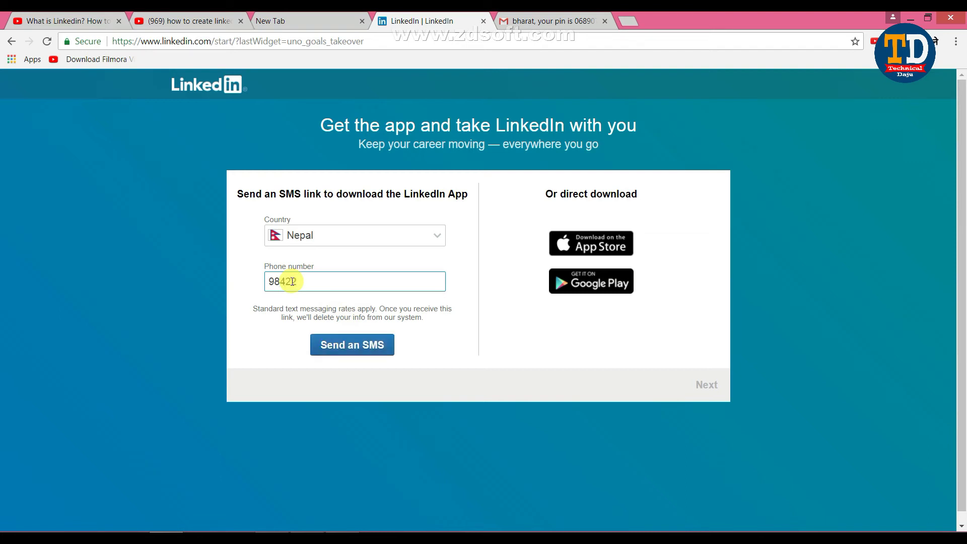
left_click(352, 349)
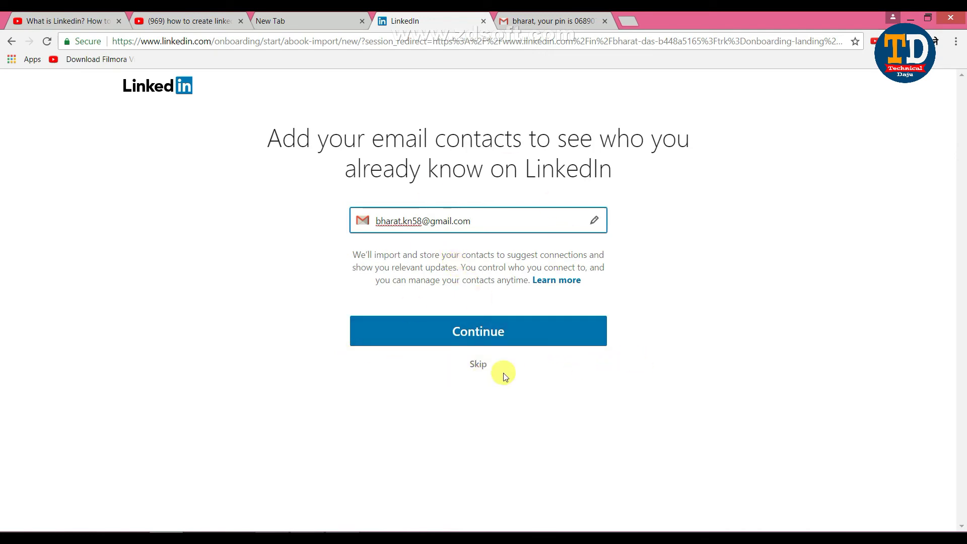
- Skip the email contact import and confirm skipping in the 'Are you sure?' popup
left_click(479, 365)
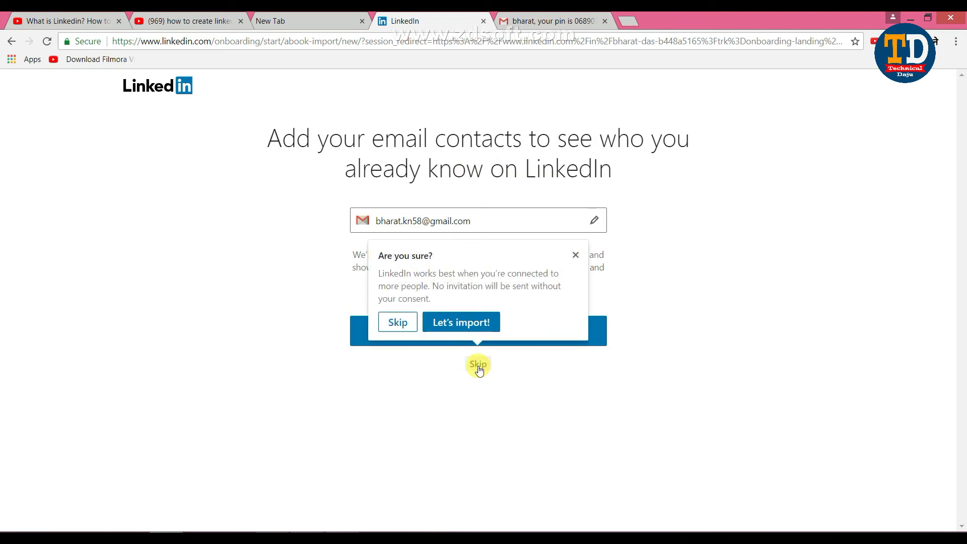
left_click(403, 323)
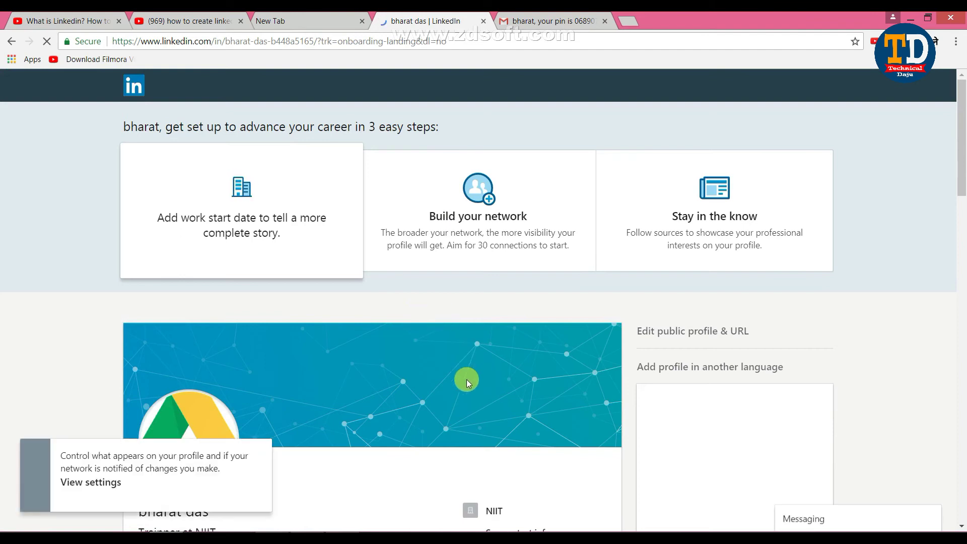
scroll(650, 491, "down", 5)
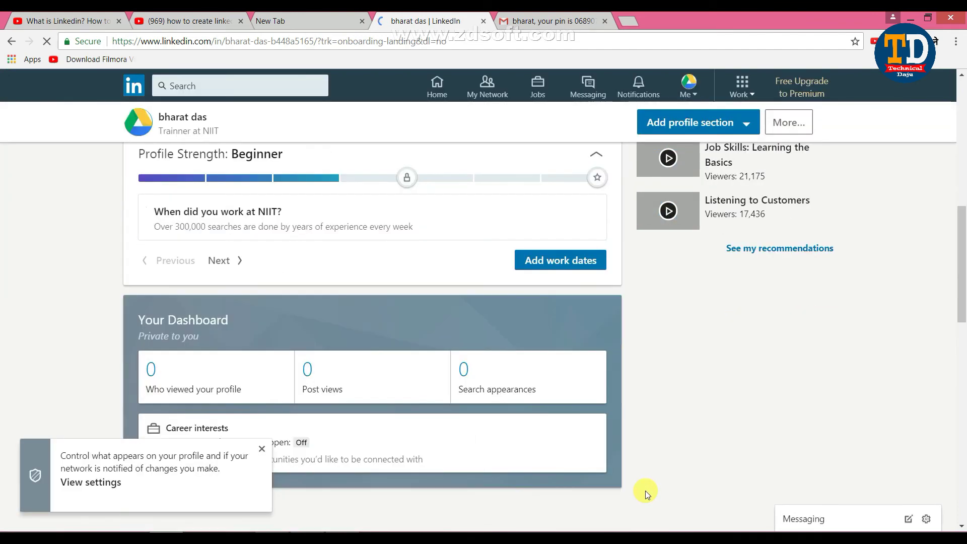
scroll(516, 324, "up", 3)
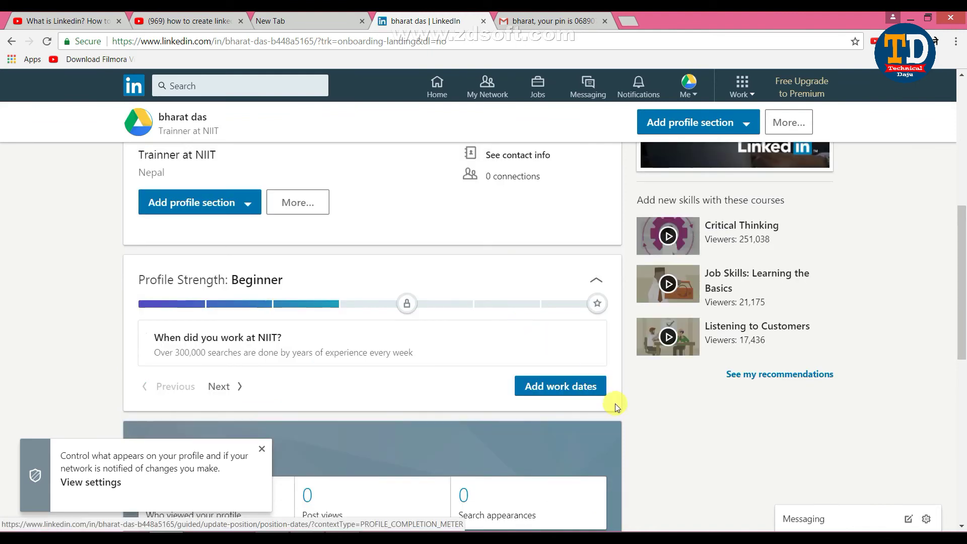
left_click_drag(962, 265, 962, 203)
scroll(962, 203, "up", 3)
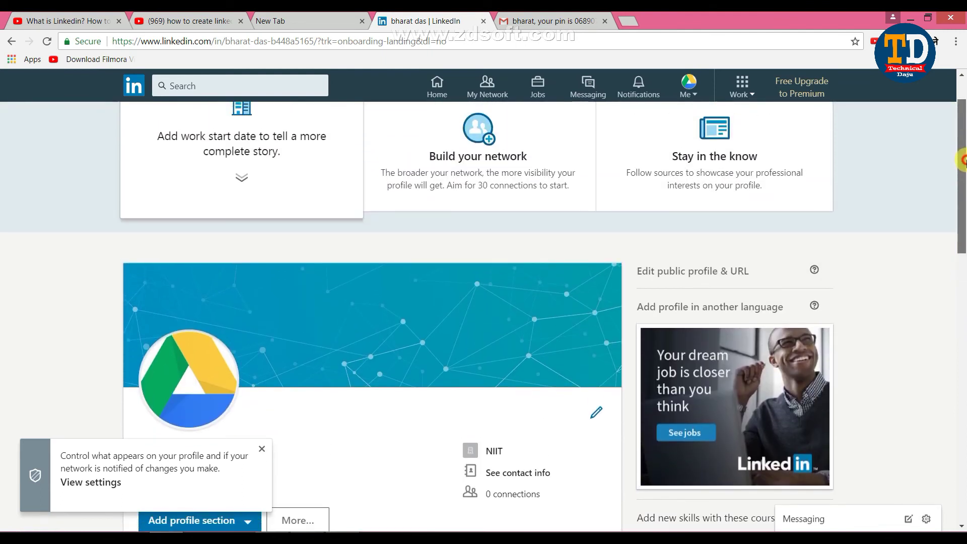
scroll(962, 203, "down", 2)
scroll(962, 202, "down", 3)
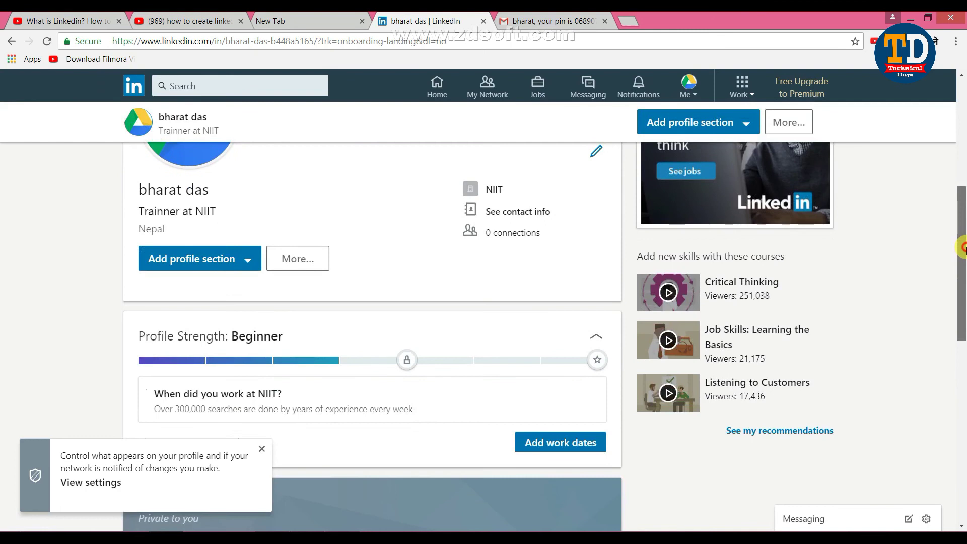
scroll(963, 233, "up", 1)
left_click_drag(962, 232, 961, 295)
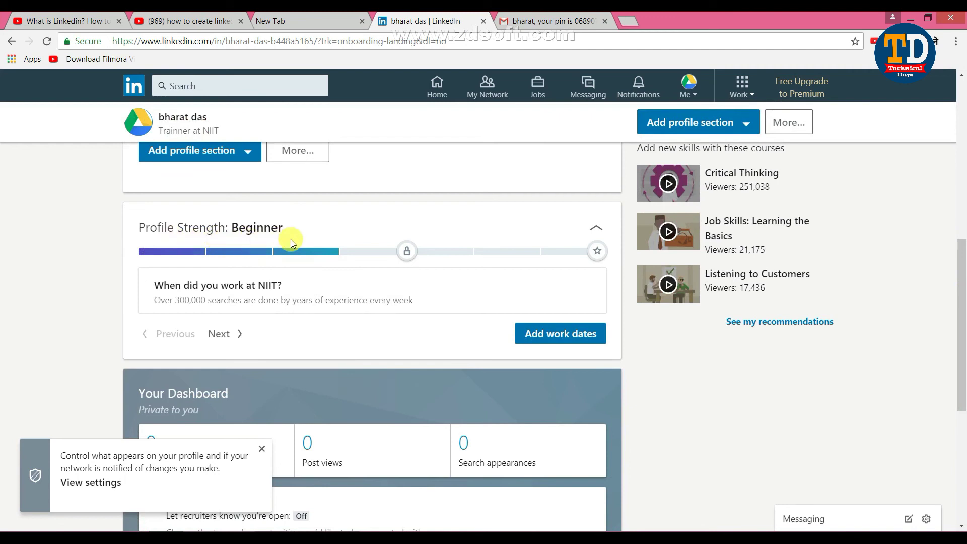
mouse_move(322, 251)
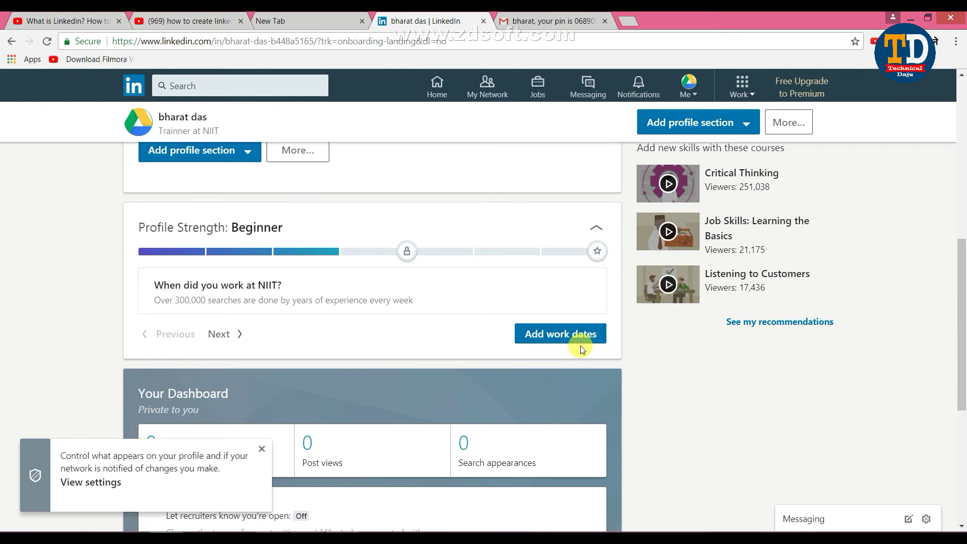
scroll(501, 319, "down", 4)
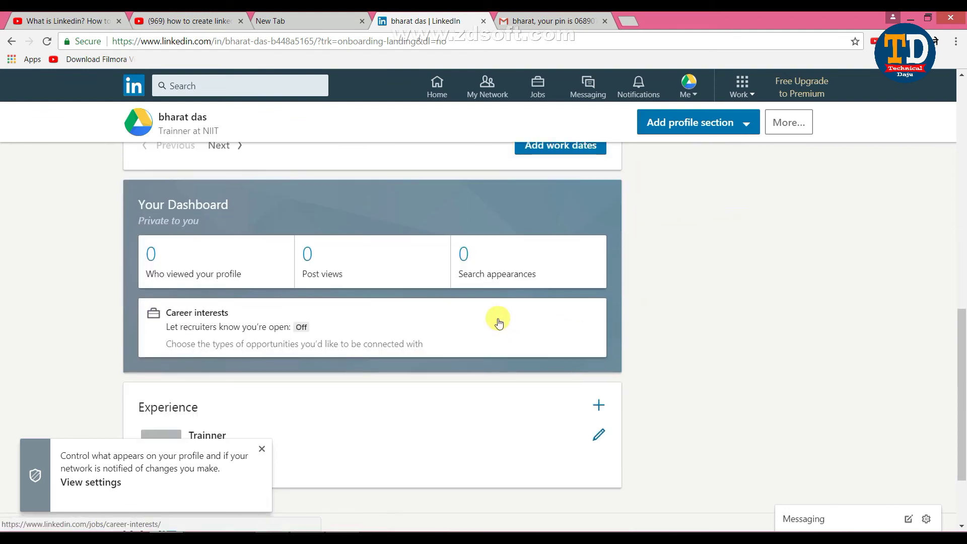
scroll(416, 297, "up", 6)
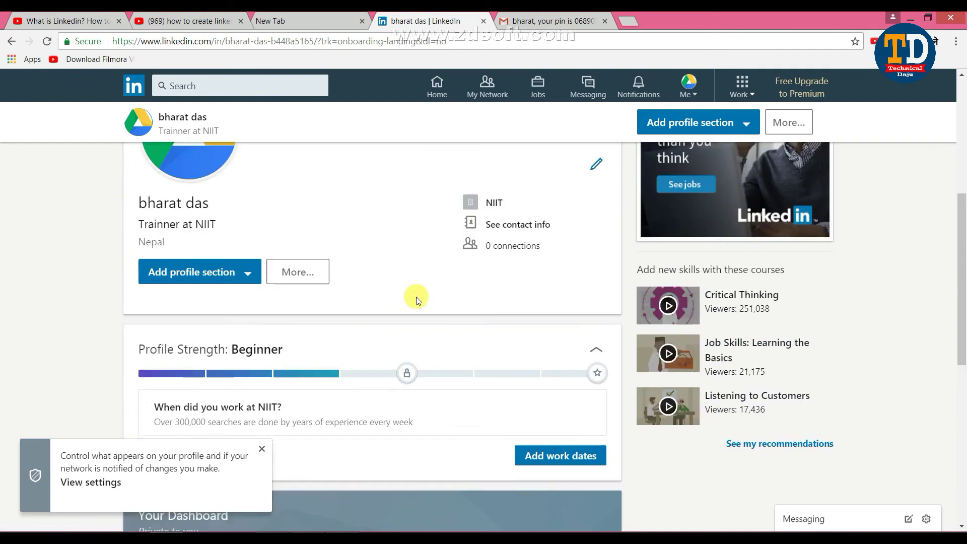
scroll(416, 297, "up", 6)
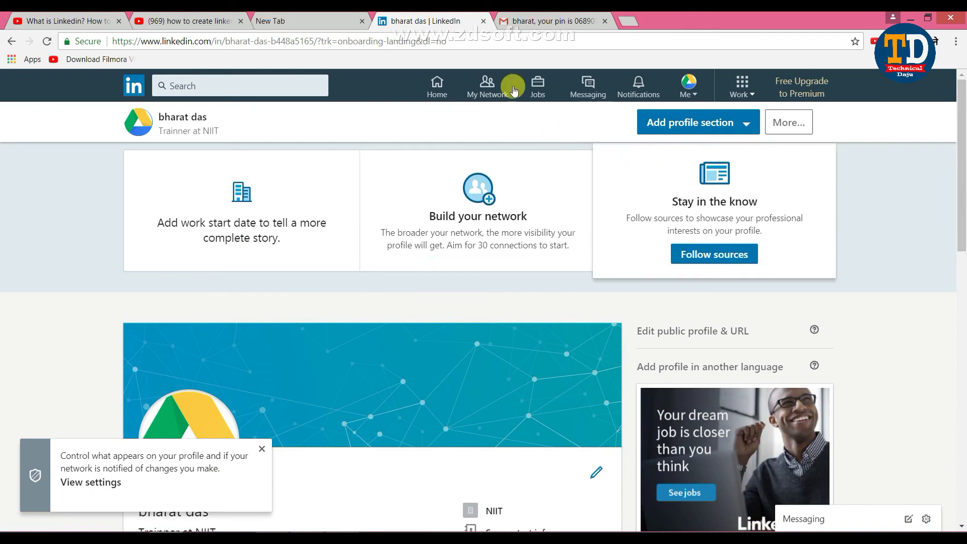
left_click(434, 93)
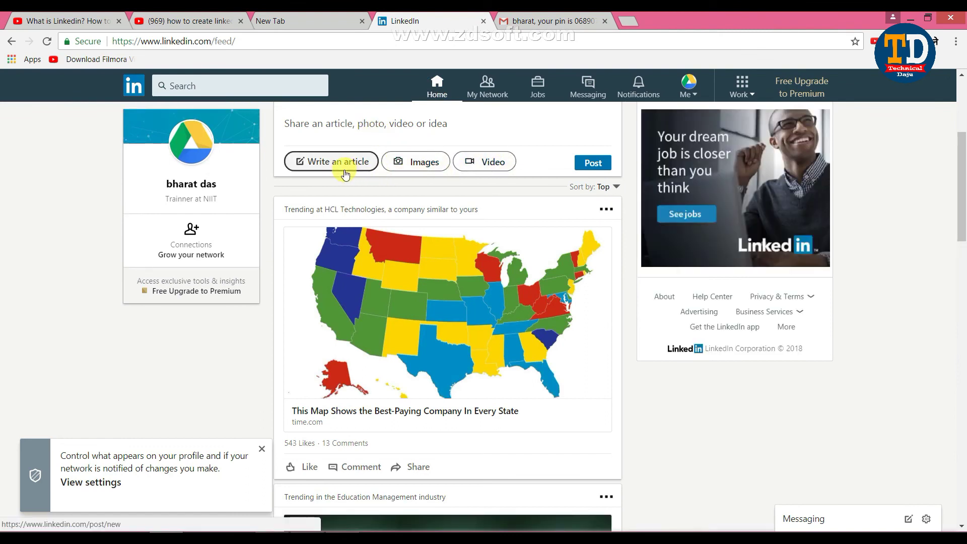
- Attach the 1a1 image to a new post from the Home feed's Images option
left_click(423, 167)
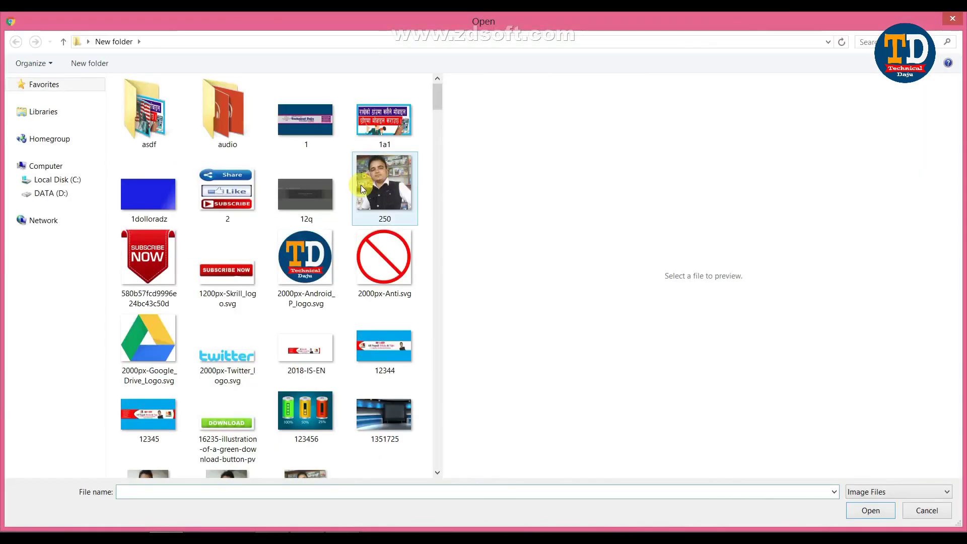
left_click(383, 134)
left_click(871, 511)
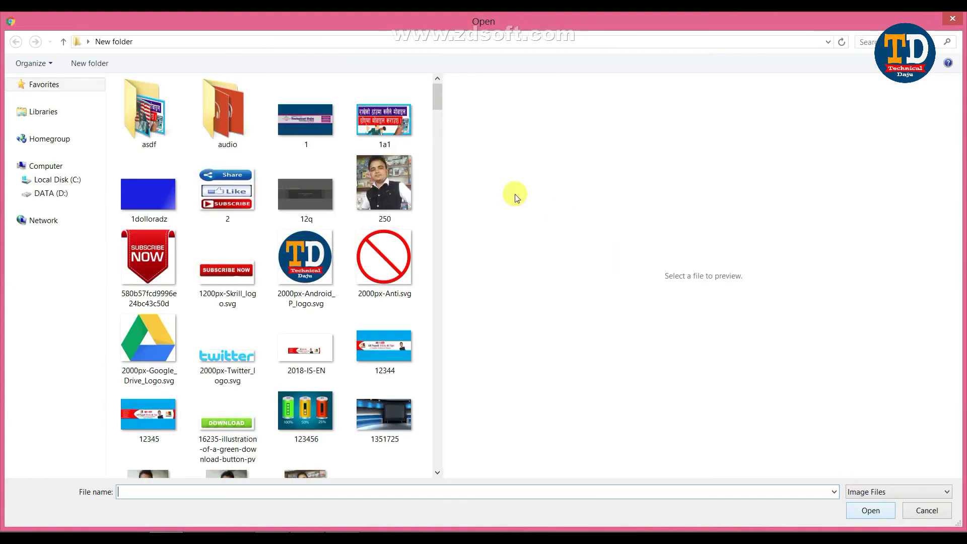
left_click(385, 119)
left_click(870, 510)
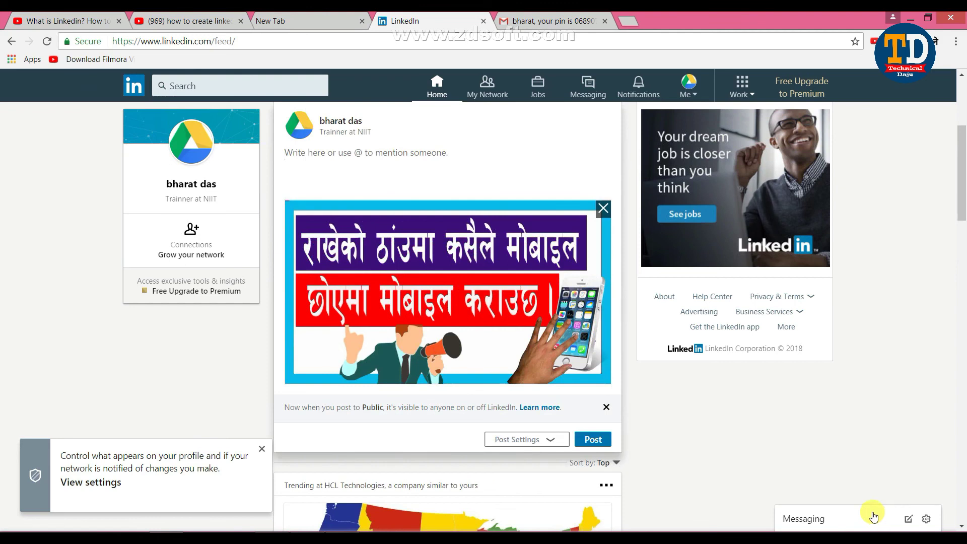
- Publish the drafted image post so it tops the home feed under the new account's name
left_click(591, 438)
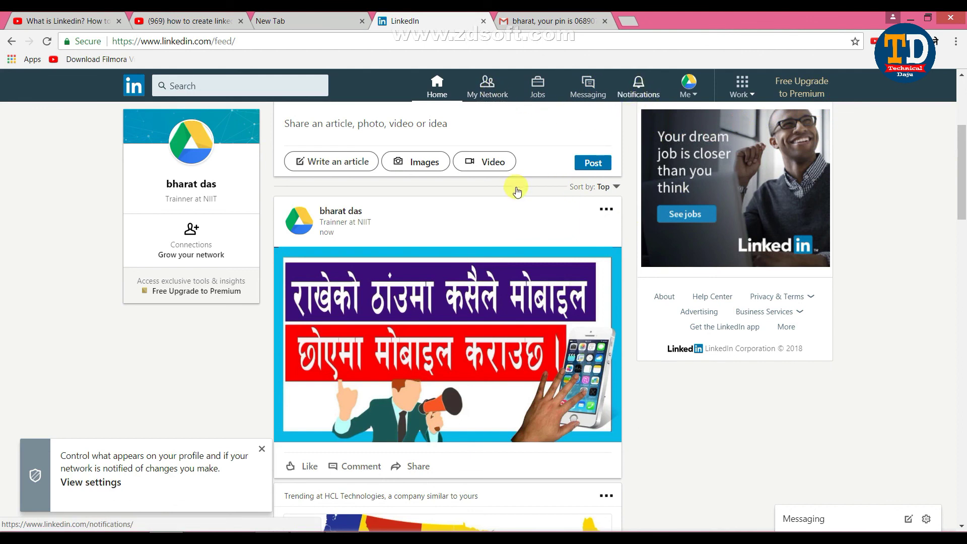
scroll(346, 273, "down", 5)
scroll(346, 273, "down", 13)
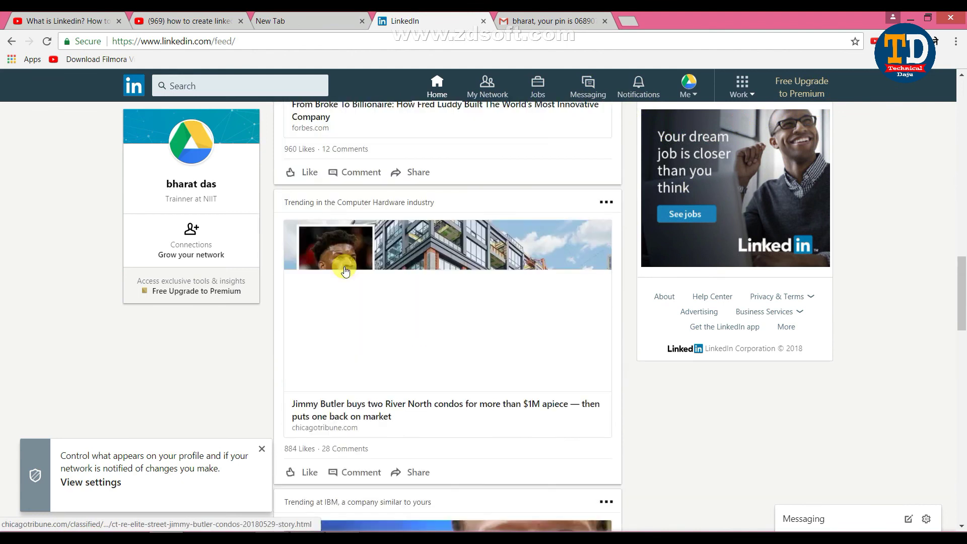
scroll(345, 272, "down", 1)
scroll(346, 272, "down", 6)
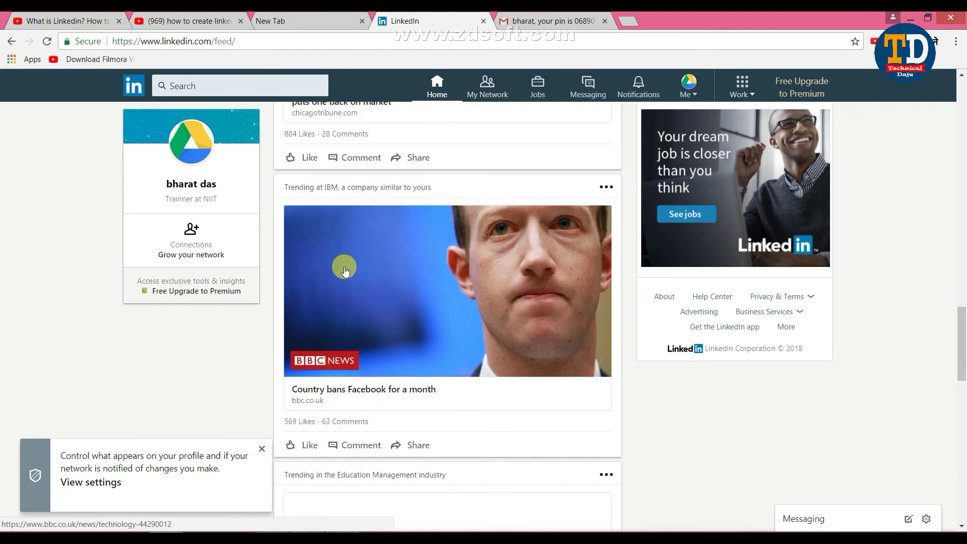
scroll(345, 272, "down", 5)
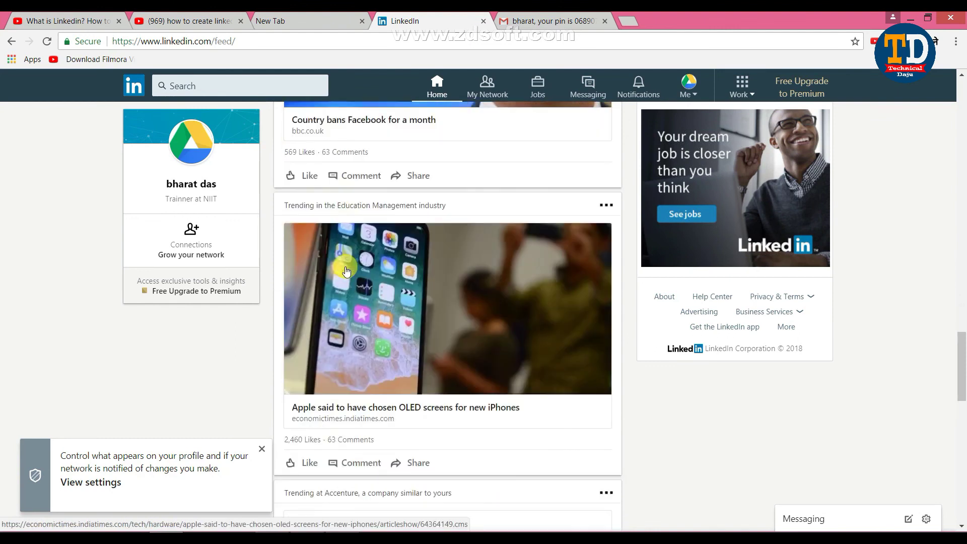
scroll(346, 272, "down", 6)
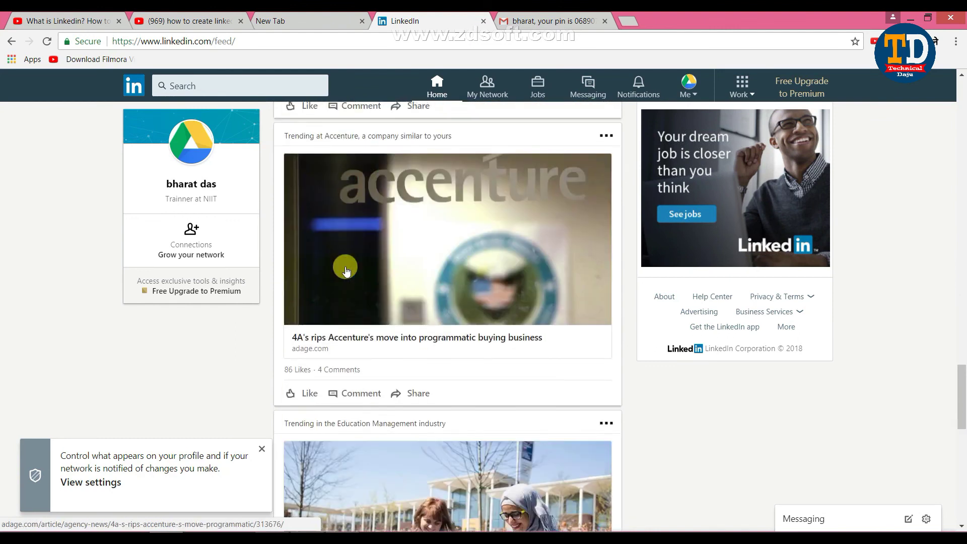
scroll(346, 272, "up", 15)
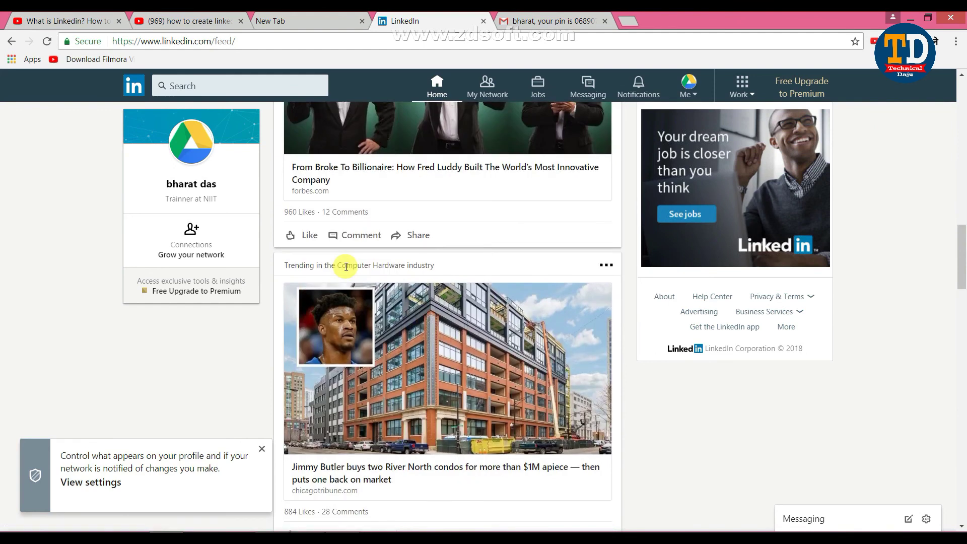
scroll(346, 267, "up", 6)
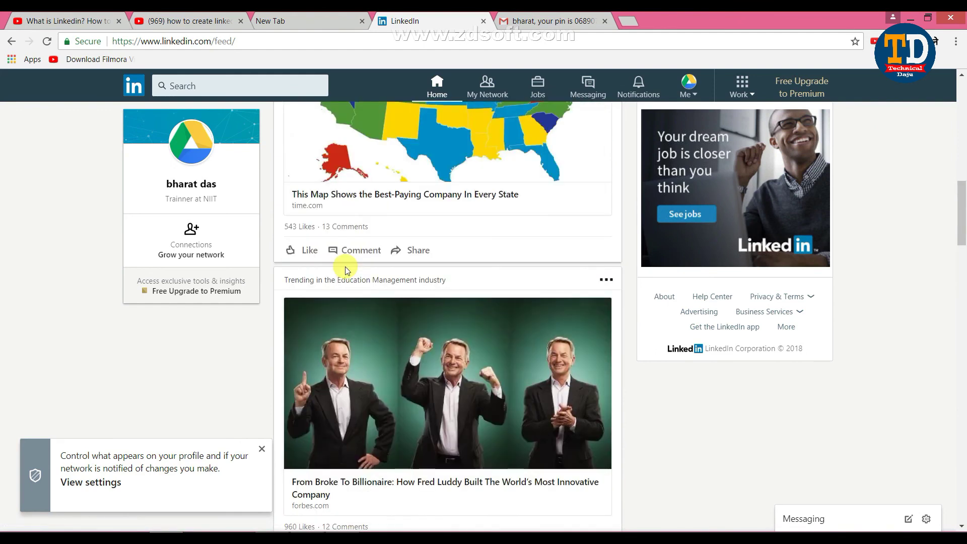
scroll(347, 267, "up", 12)
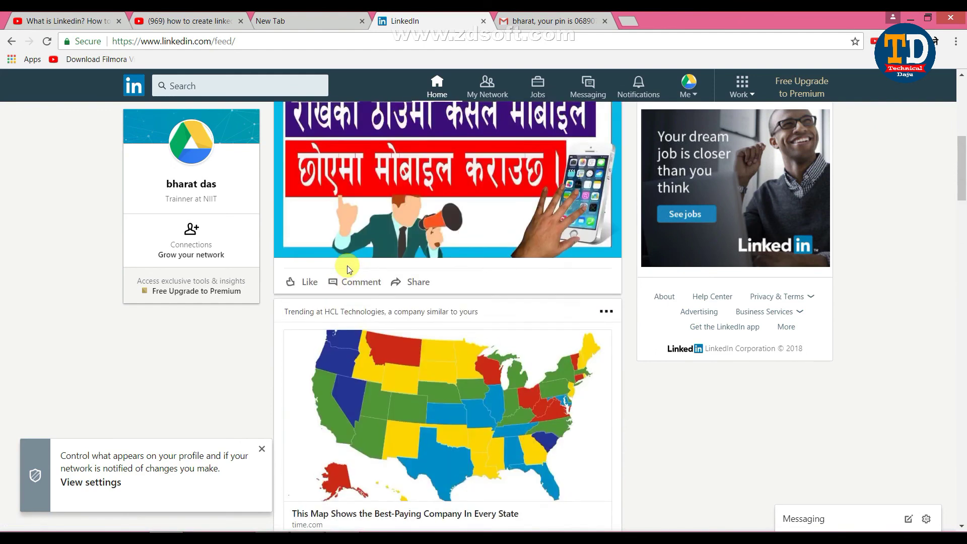